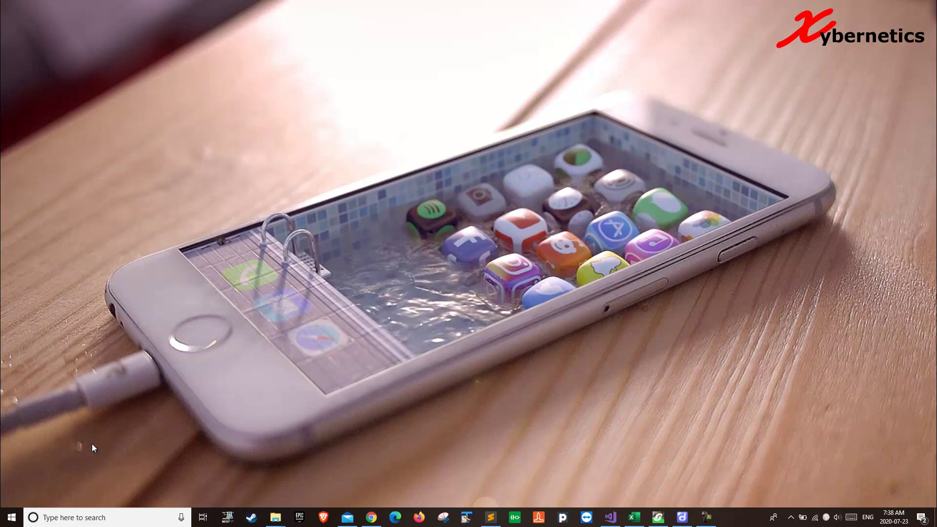
- Search the Start menu for 'control' and launch EcoStruxure Control Expert
key(super)
text(control)
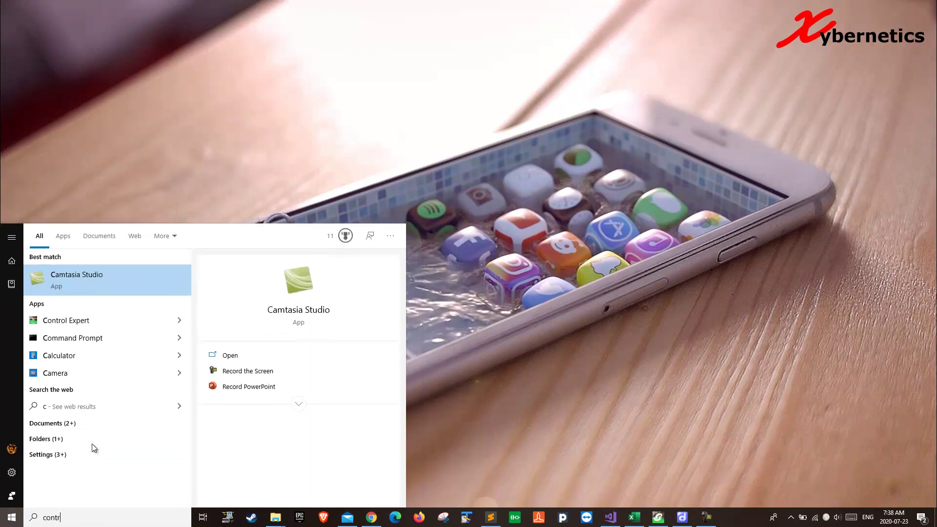
key(Return)
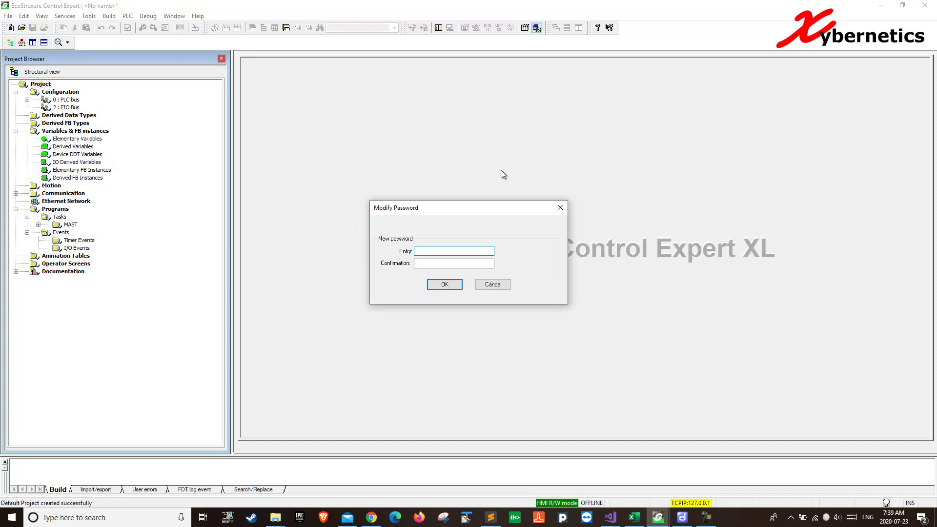
- Cancel the Modify Password prompt so the new project has no password
click(493, 284)
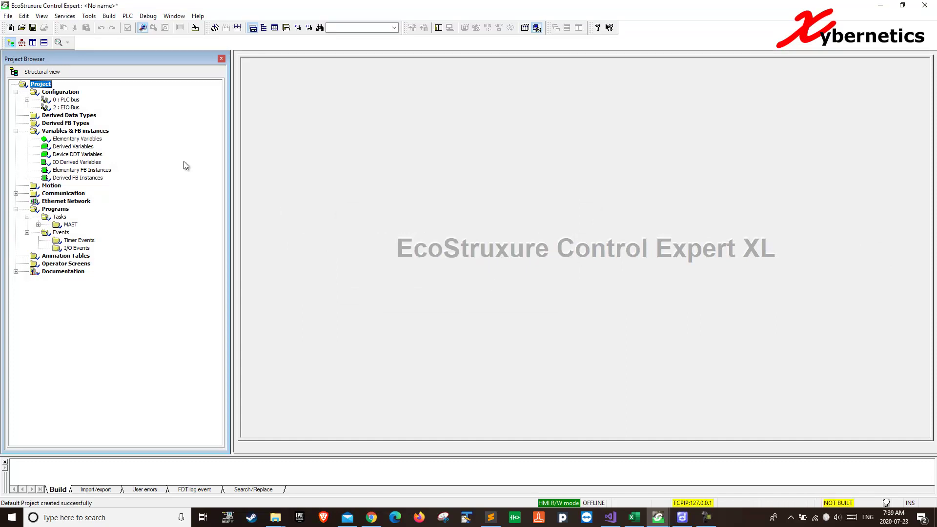
- Open the 0 : PLC bus rack and select the eH58 6040 CPU and its Ethernet port block
double_click(74, 100)
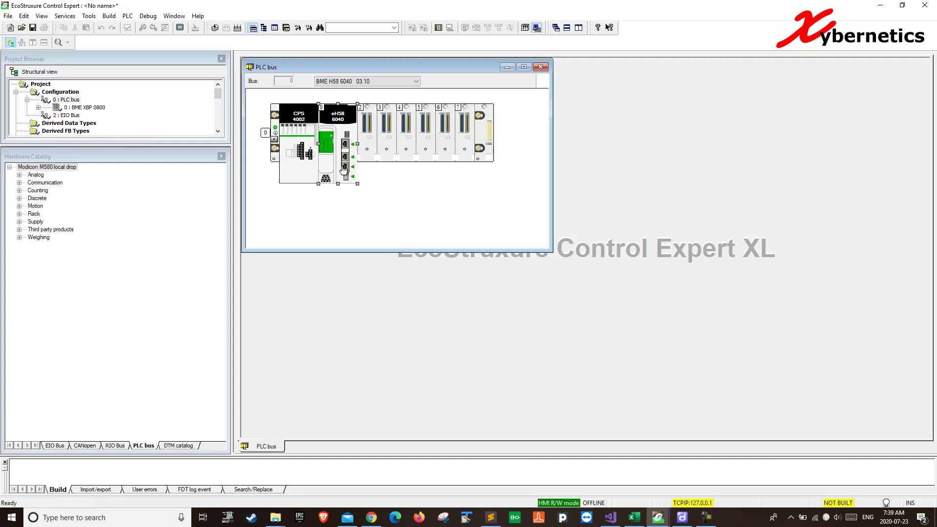
click(327, 115)
drag(169, 147, 165, 238)
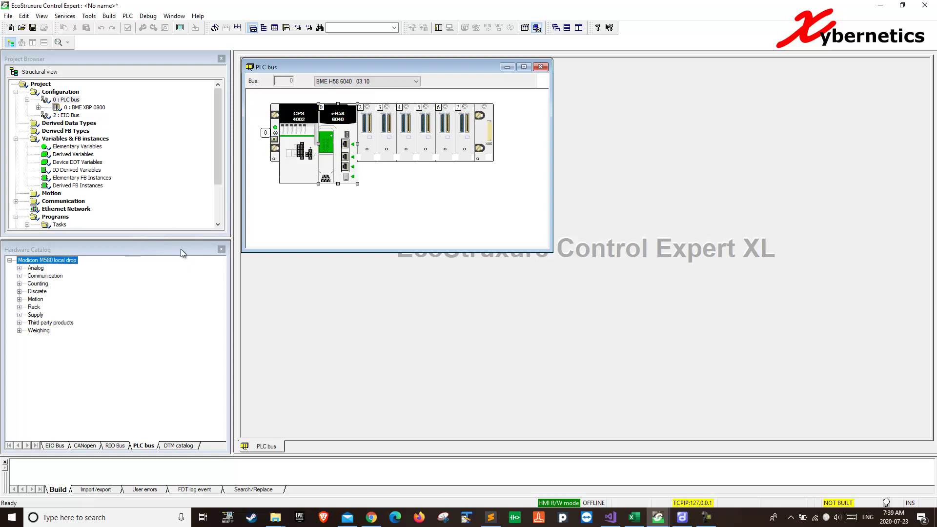
click(346, 166)
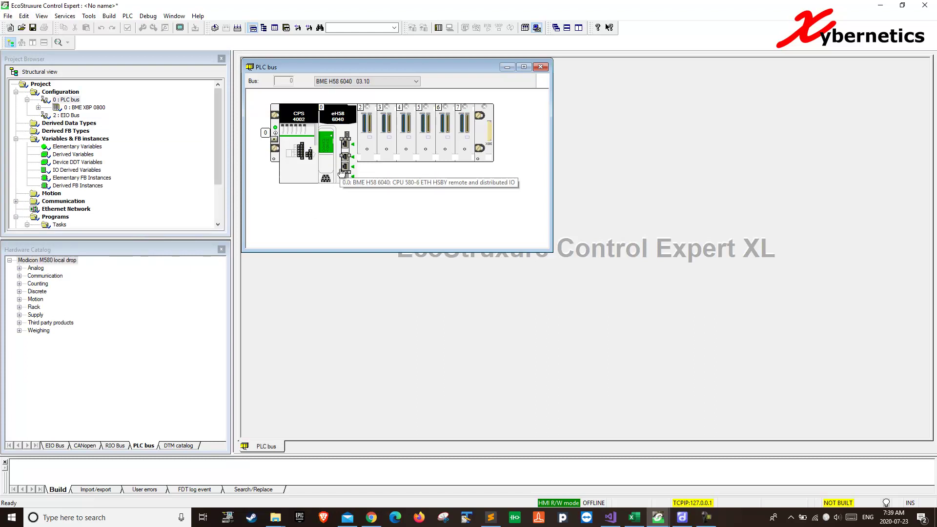
click(88, 16)
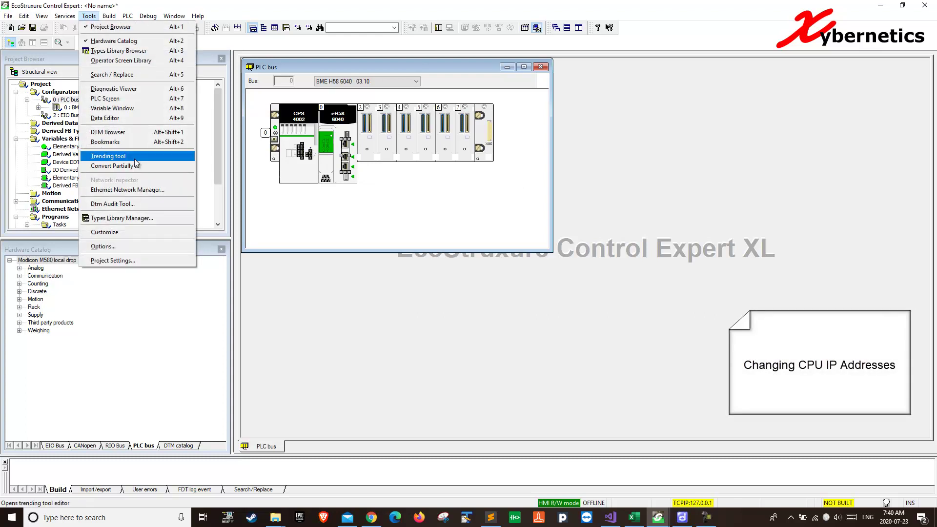
click(131, 132)
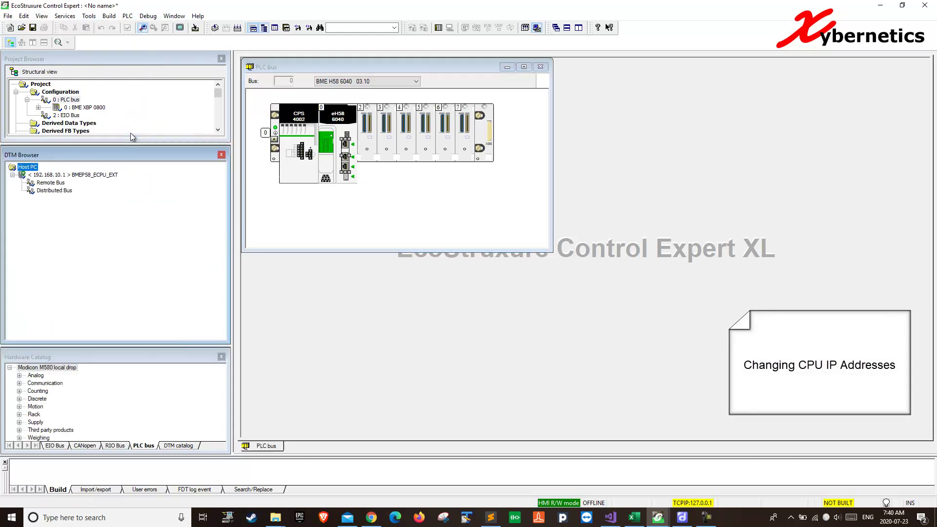
click(73, 175)
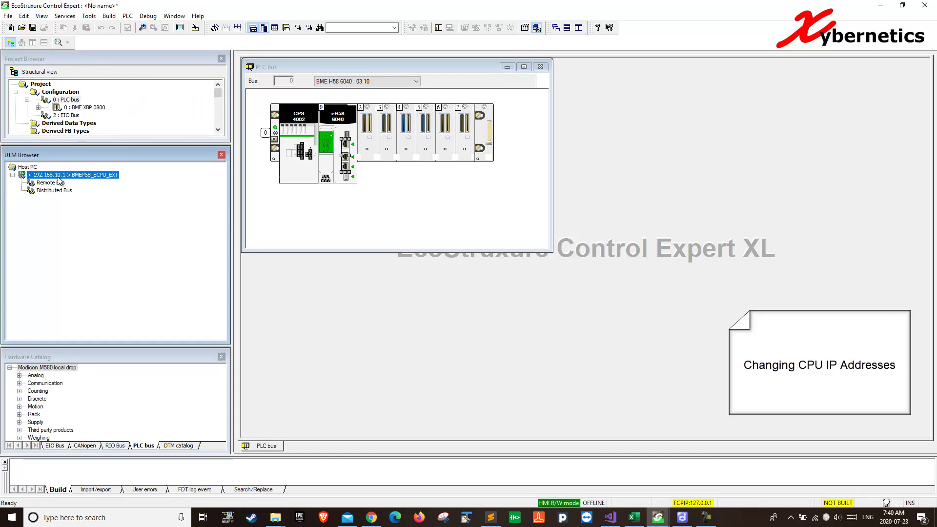
double_click(71, 177)
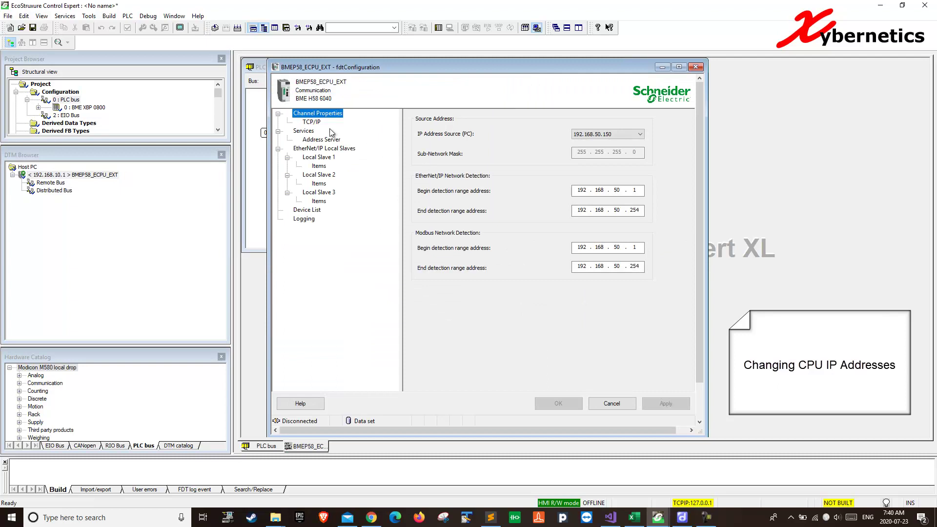
click(311, 122)
click(596, 179)
key(Up)
key(Up)
key(Up)
key(Down)
key(Down)
key(Down)
key(Up)
key(Up)
key(Up)
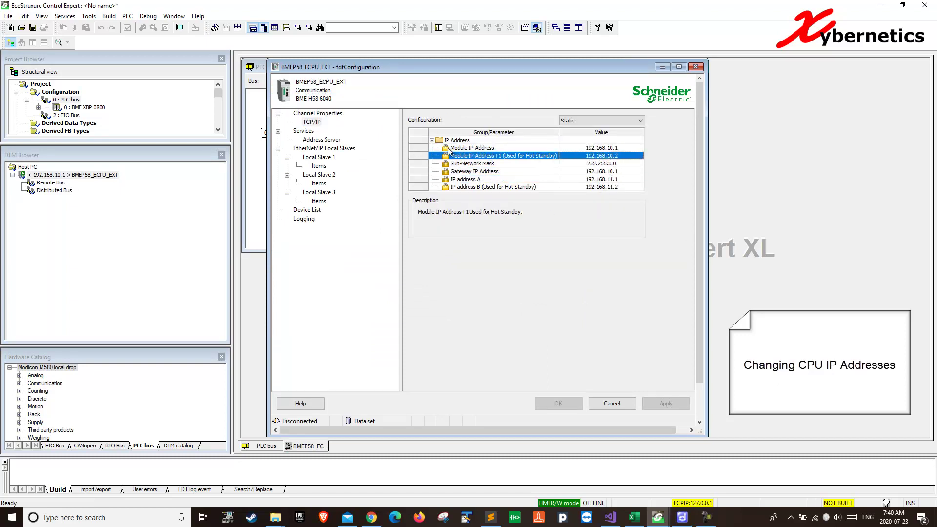
click(615, 409)
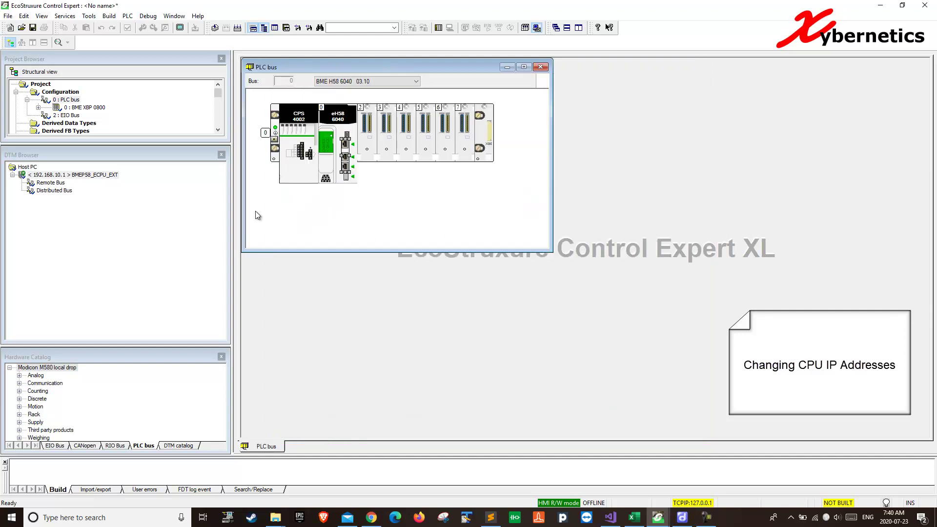
drag(116, 347, 116, 256)
click(202, 156)
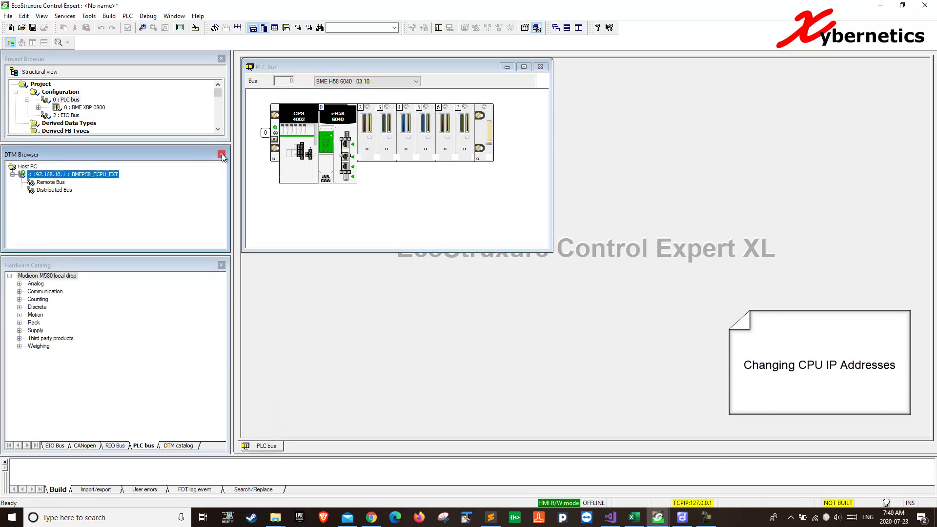
- Close the DTM browser panel and reopen the PLC bus rack editor
click(222, 154)
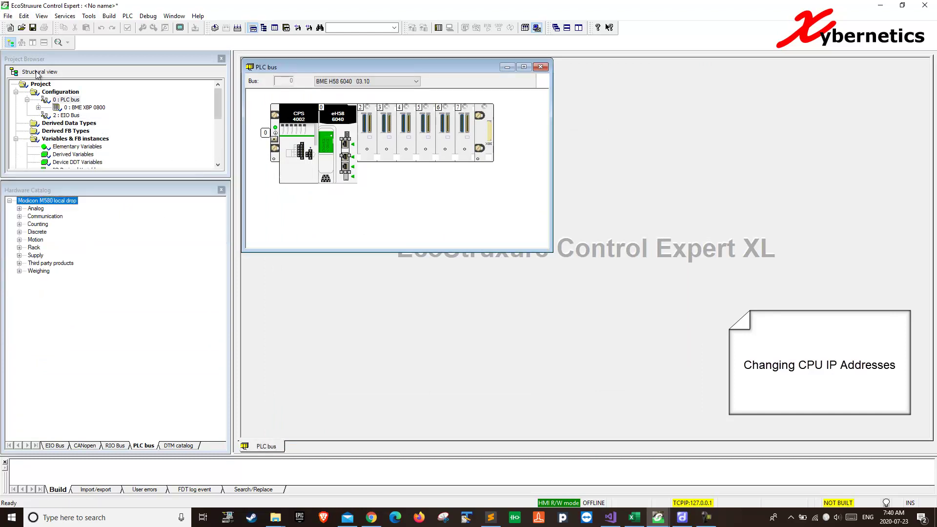
click(69, 100)
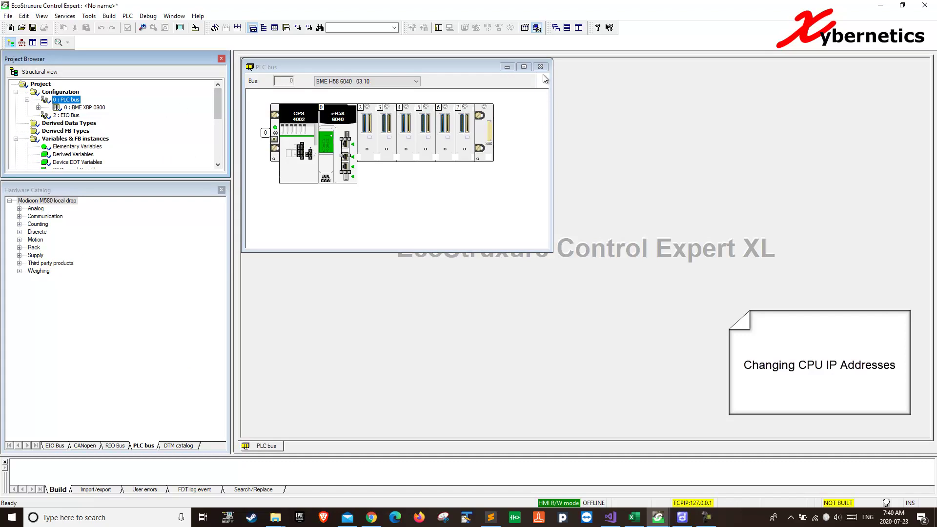
click(540, 67)
double_click(64, 101)
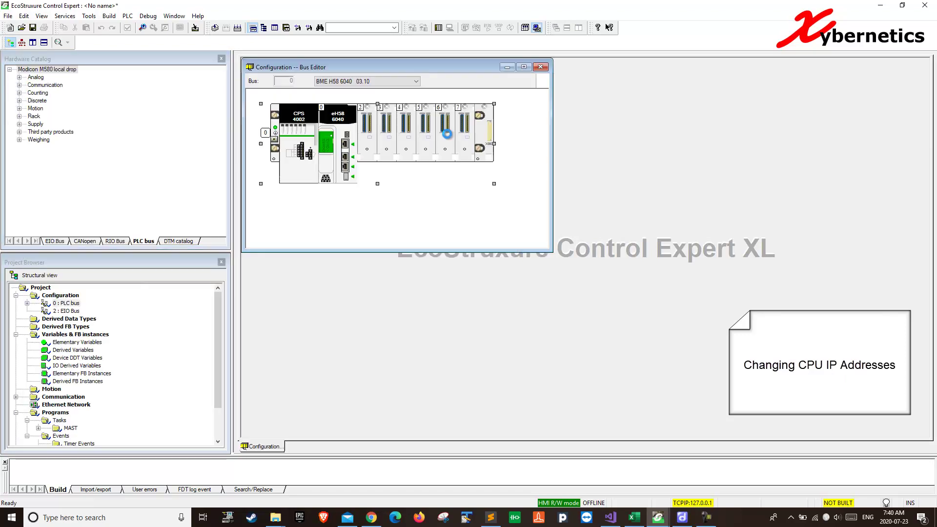
- In the CPU port's IPConfig, set 192.168.88.1, mask 255.255.0.0, gateway 192.168.88.1, and accept
click(347, 157)
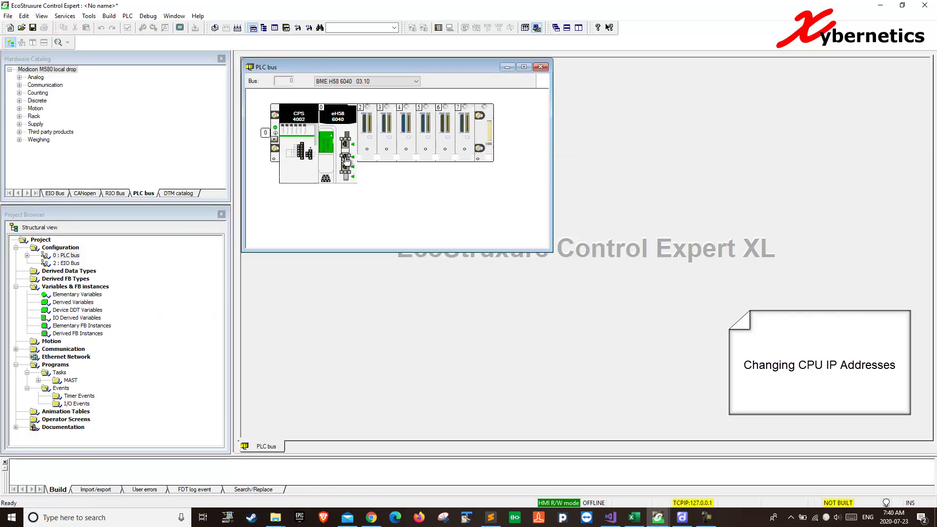
click(345, 156)
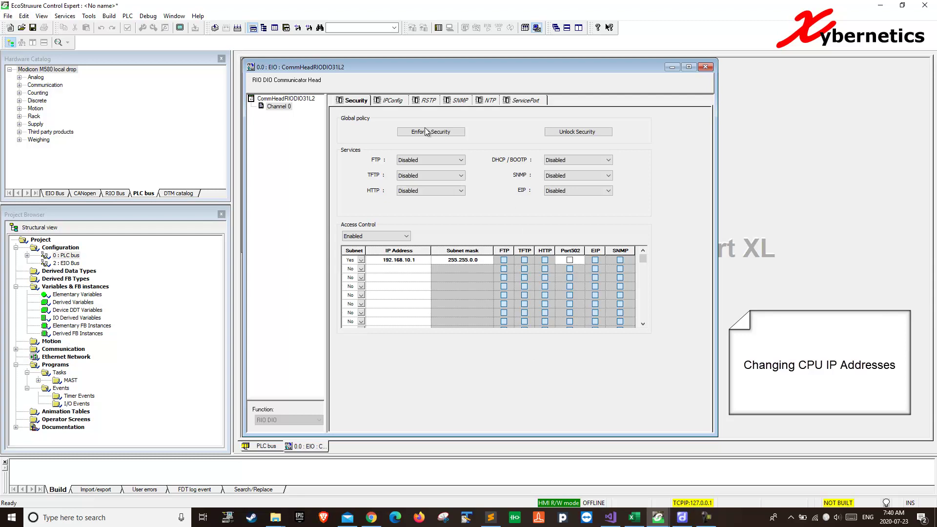
click(393, 101)
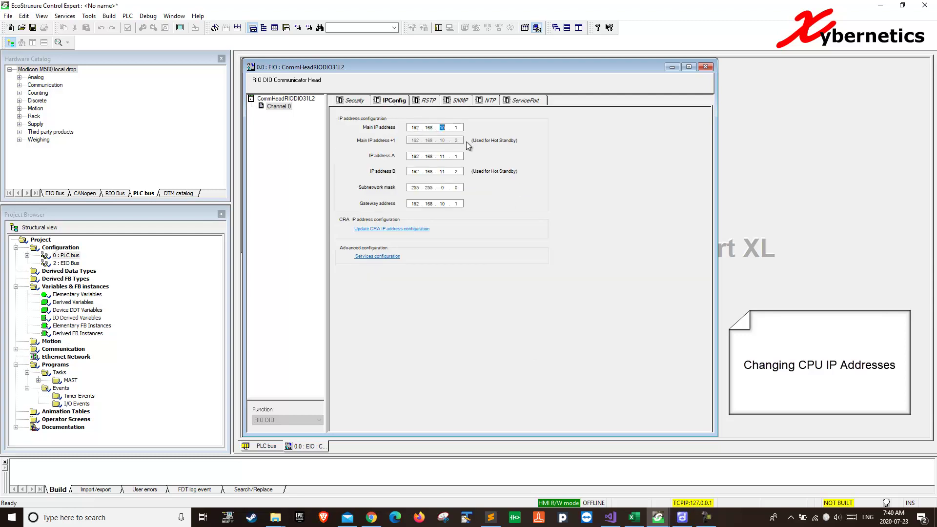
text(88)
text(88)
click(448, 187)
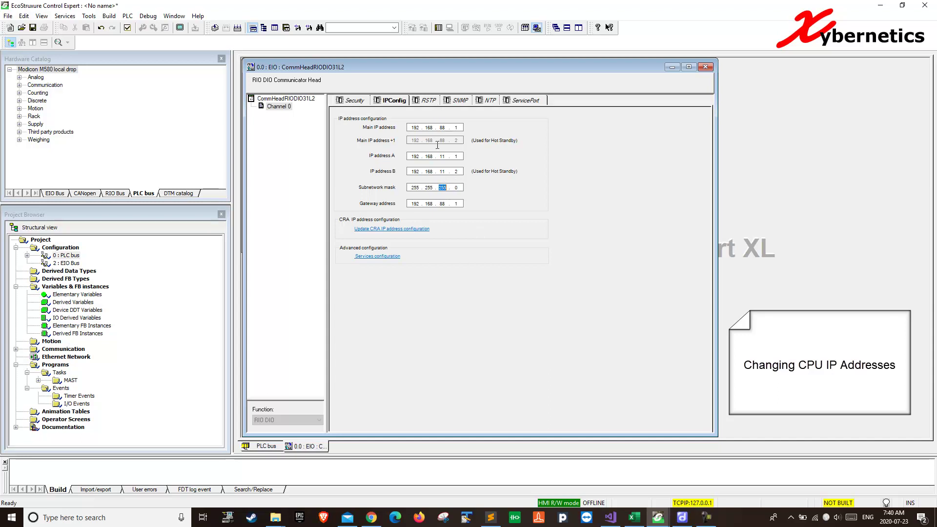
text(0)
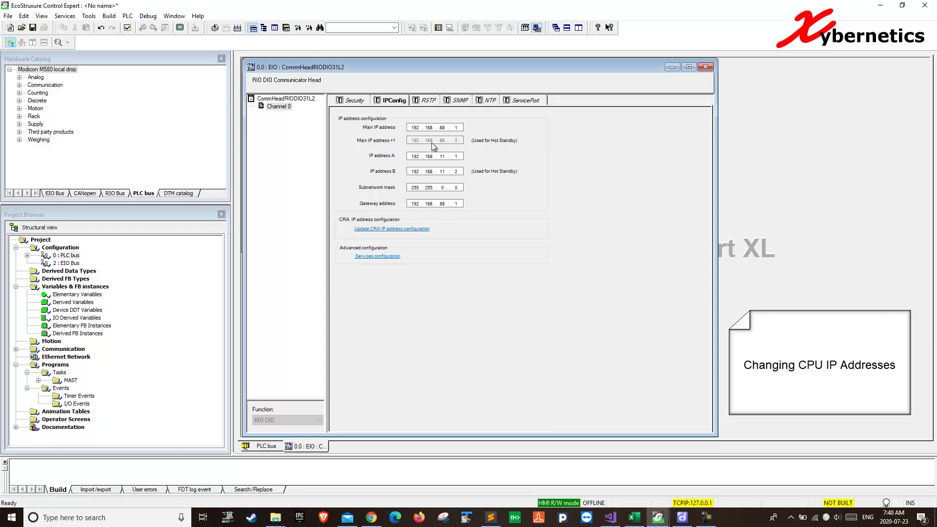
click(705, 67)
click(448, 279)
- Acknowledge the security warning and open the DTM Browser with the 192.168.88.1 CPU selected
click(527, 284)
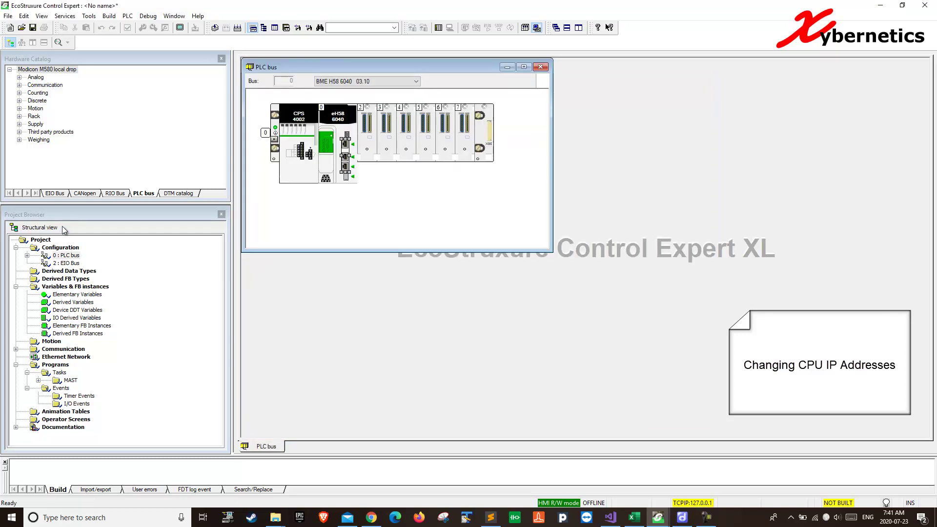
click(89, 16)
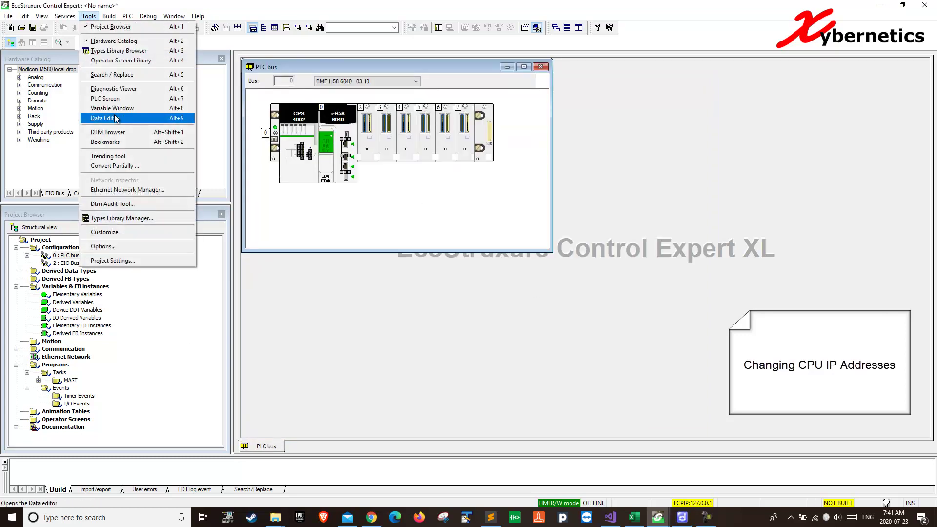
click(108, 132)
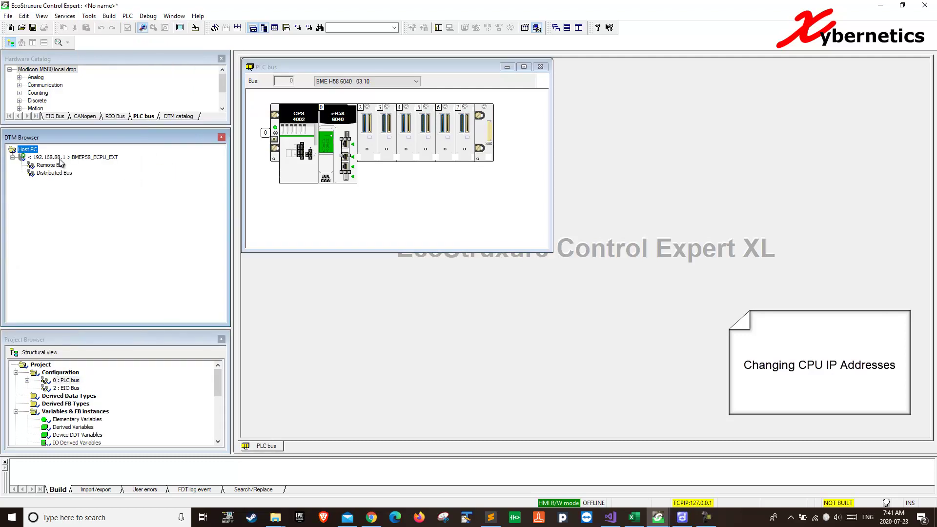
click(61, 157)
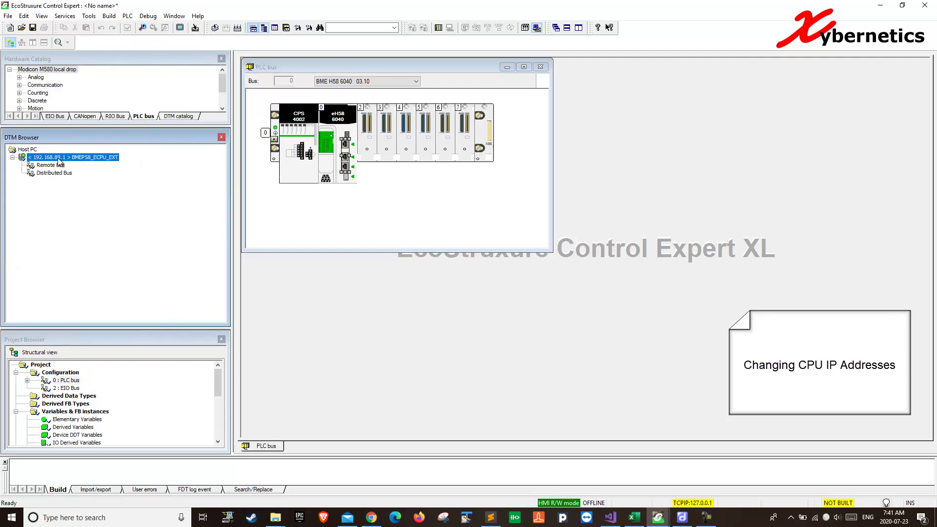
- Add a BME NOC 0301.3 communication module to empty rack slot 2
click(372, 118)
double_click(372, 118)
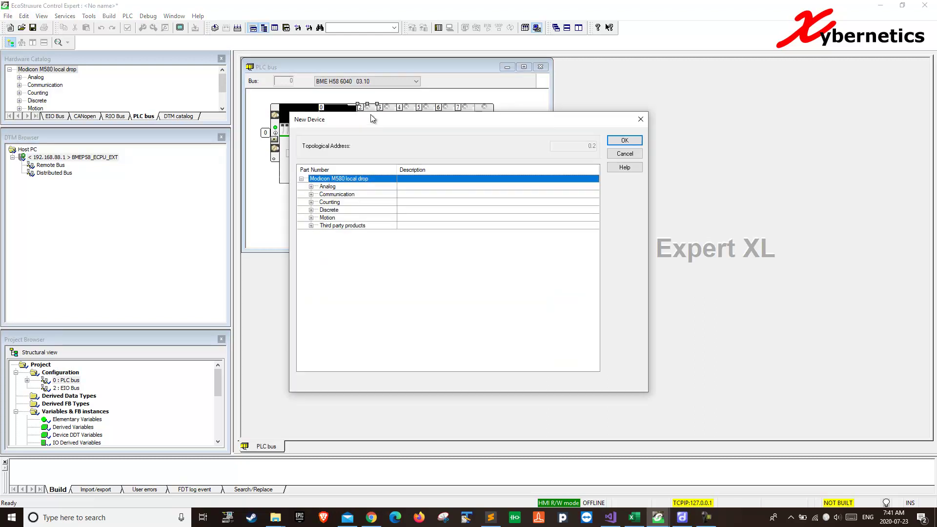
click(311, 195)
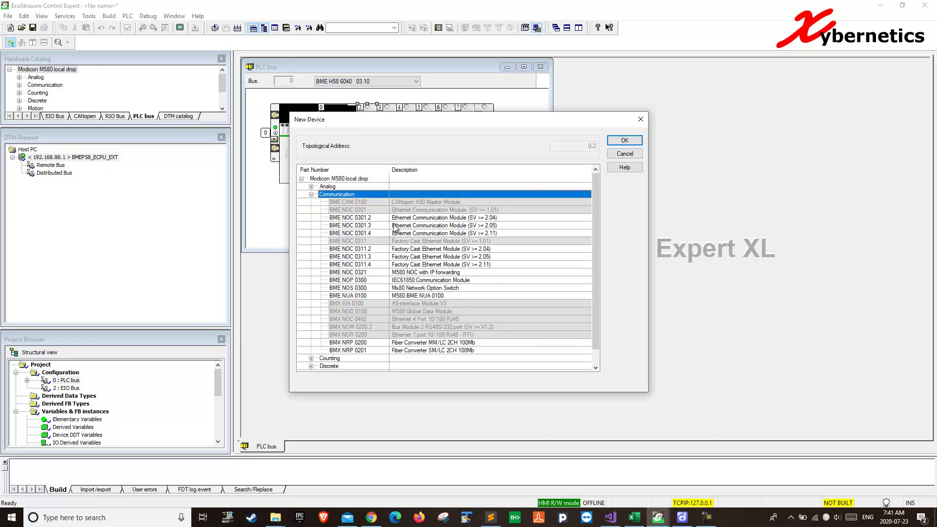
click(373, 219)
click(373, 224)
click(372, 229)
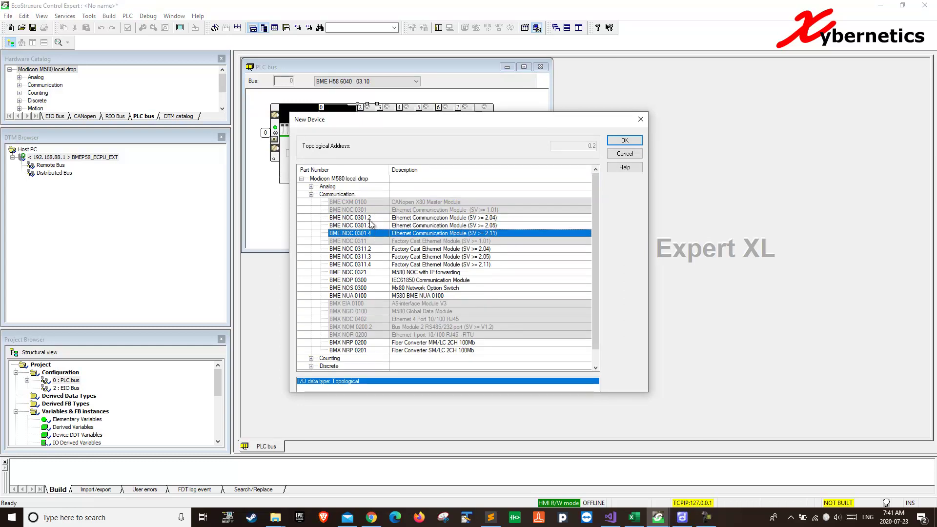
double_click(373, 226)
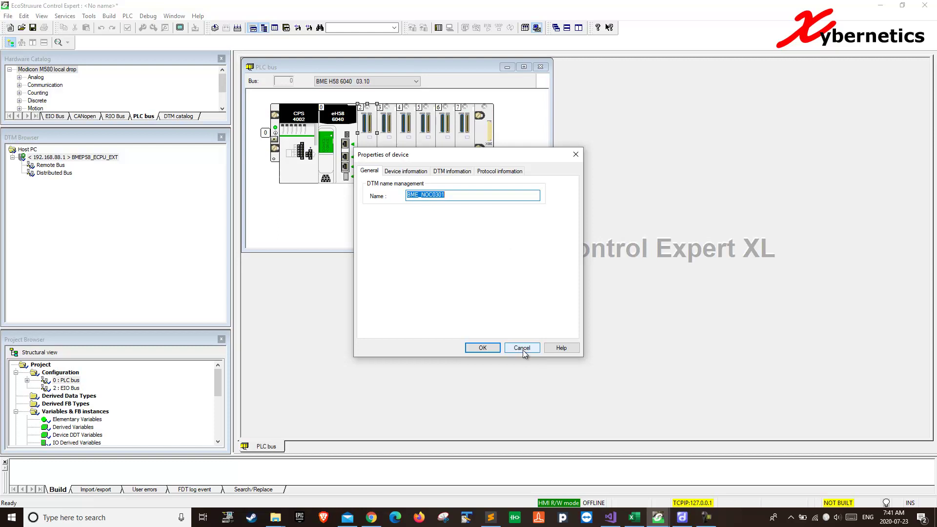
- Name the module BME_NOC0301_RABI, confirm its properties and dismiss the FDR warning
click(461, 197)
text(_RABI)
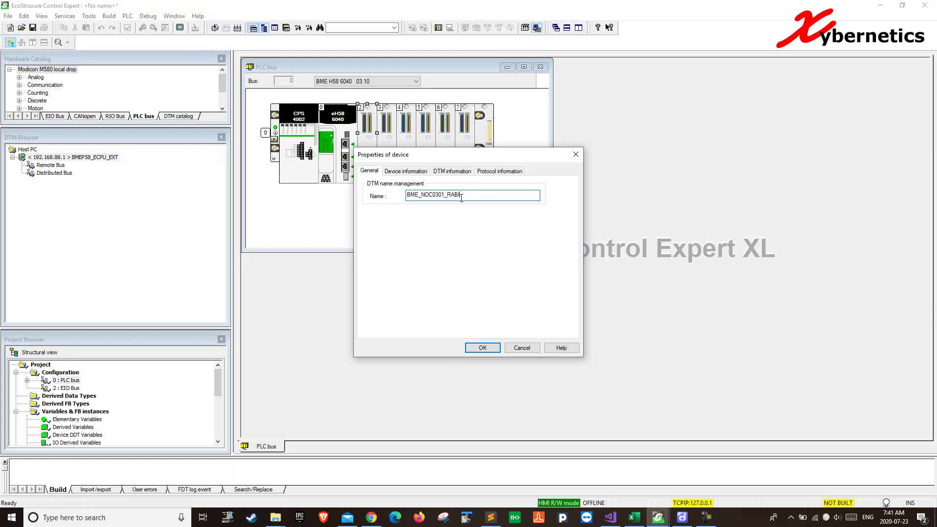
click(481, 348)
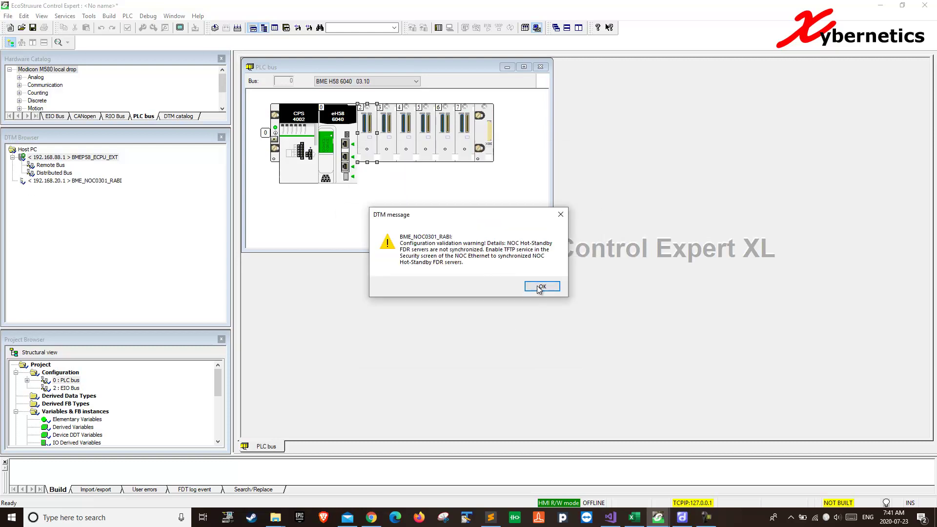
click(548, 288)
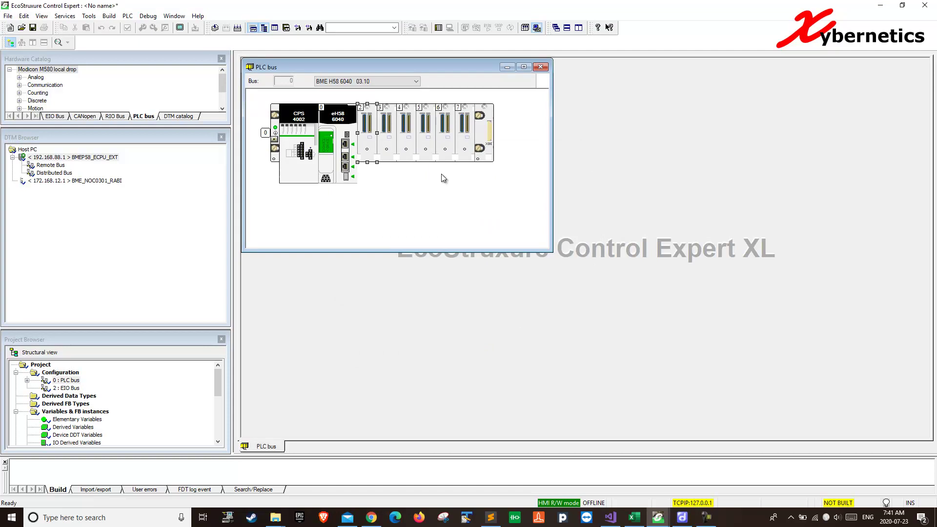
- Dismiss the second warning and review BME_NOC0301_RABI's TCP/IP and hot-standby address settings
click(541, 288)
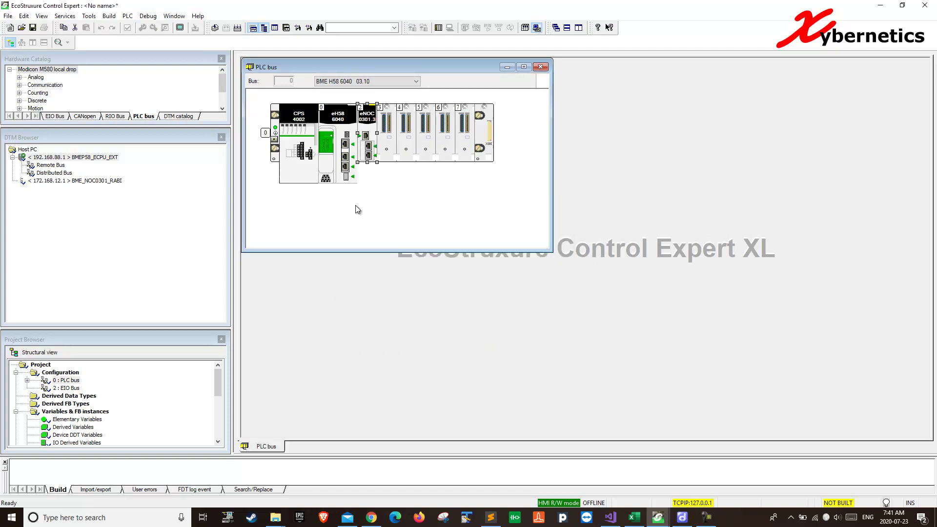
double_click(85, 181)
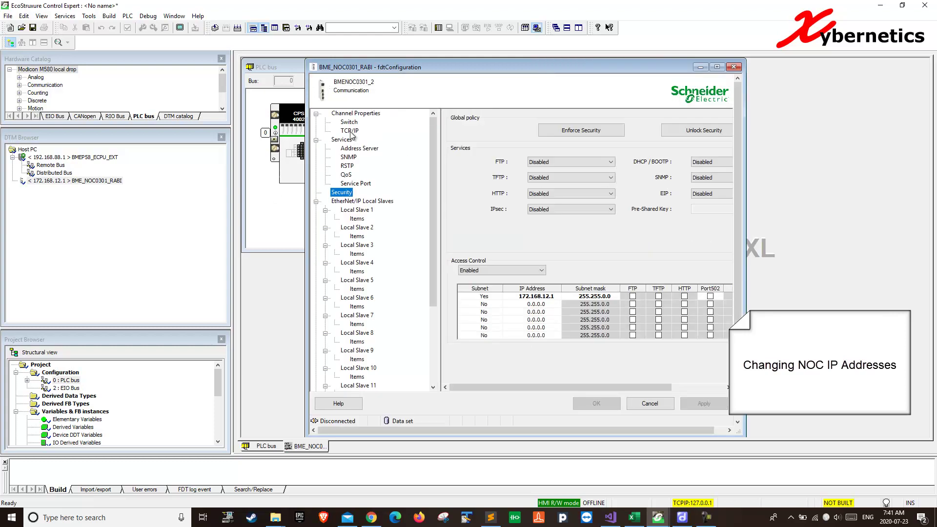
click(350, 131)
click(509, 156)
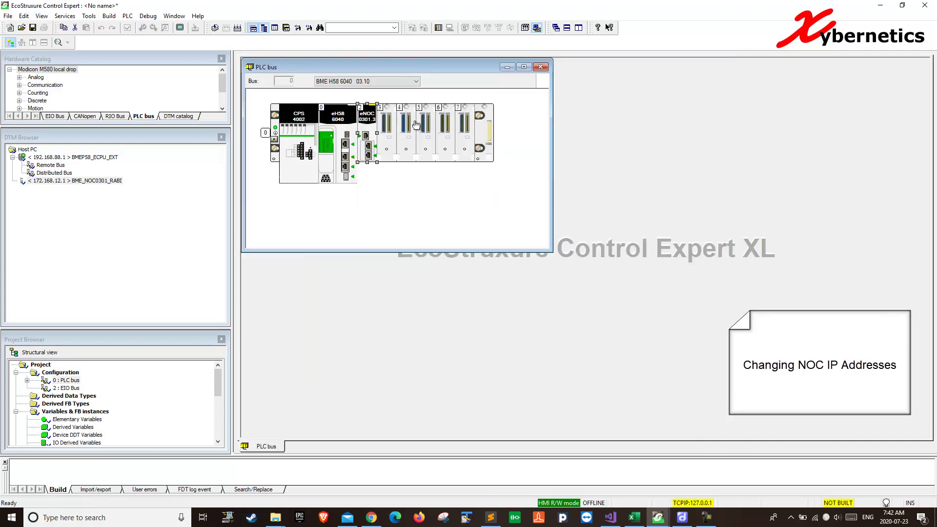
click(180, 137)
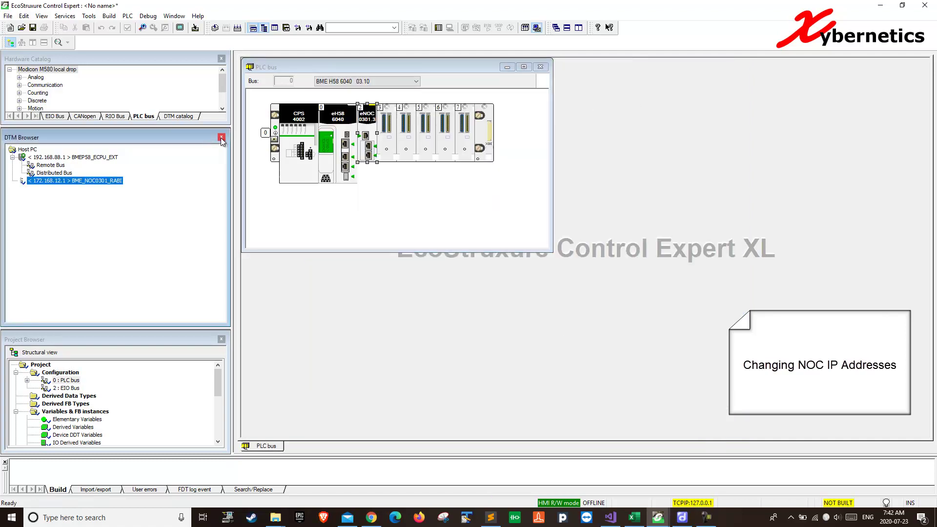
- Close the DTM tree and expand 0 : PLC bus and the BME XBP 0800 rack
click(221, 137)
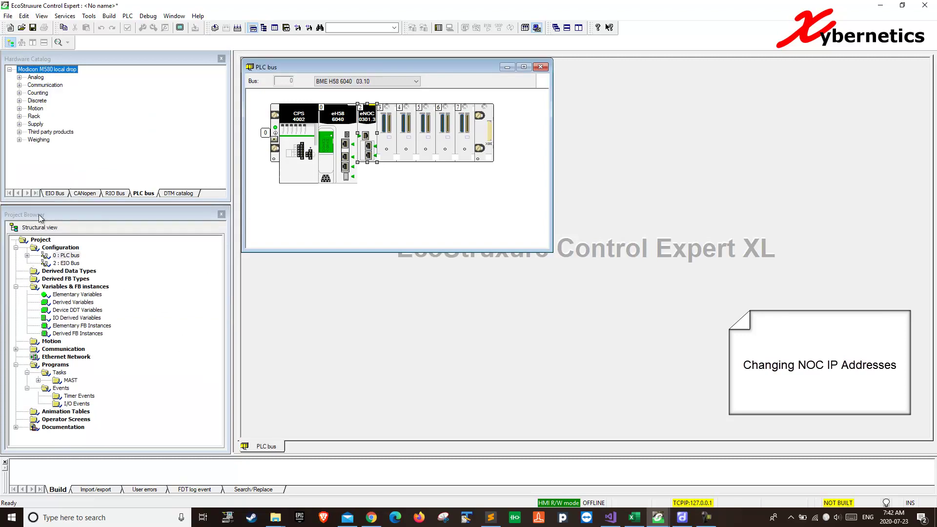
click(27, 256)
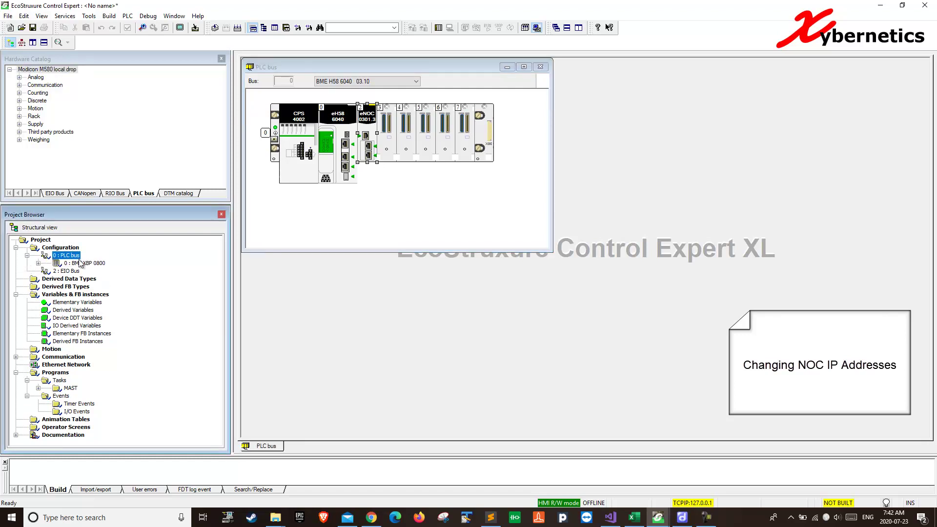
click(38, 263)
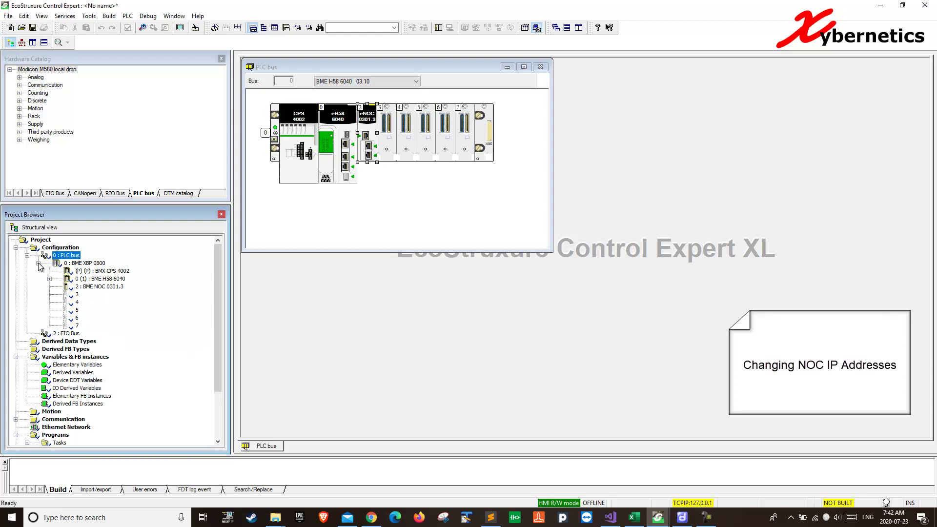
click(84, 264)
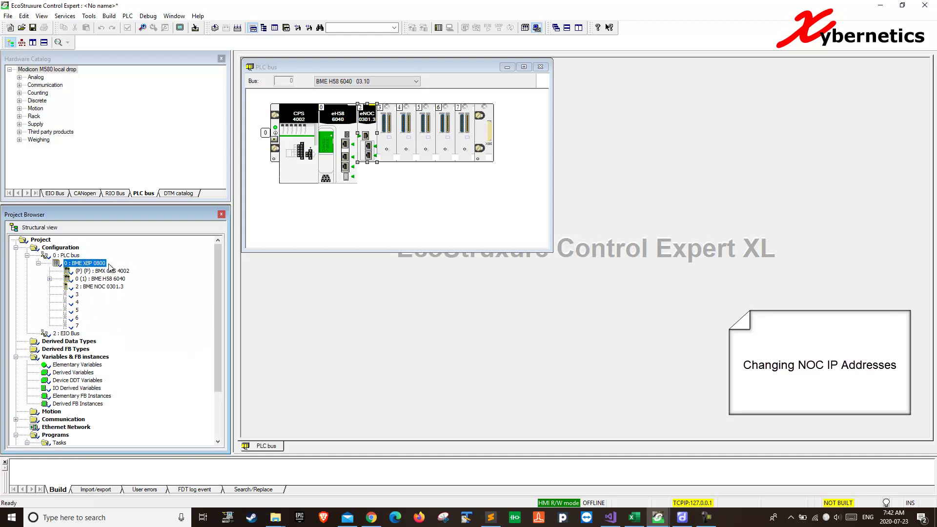
click(100, 287)
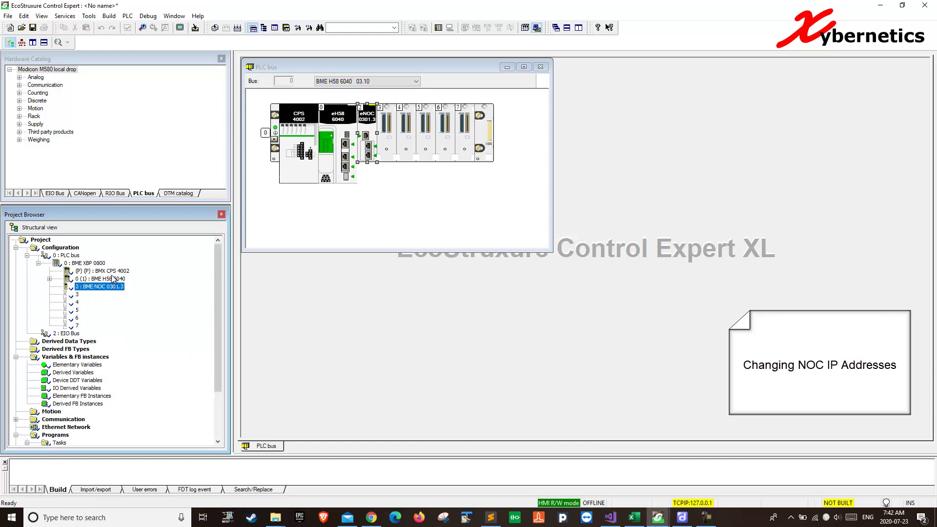
- Open the BME H58 6040 CPU configuration, close it and collapse its branch
click(112, 272)
click(112, 279)
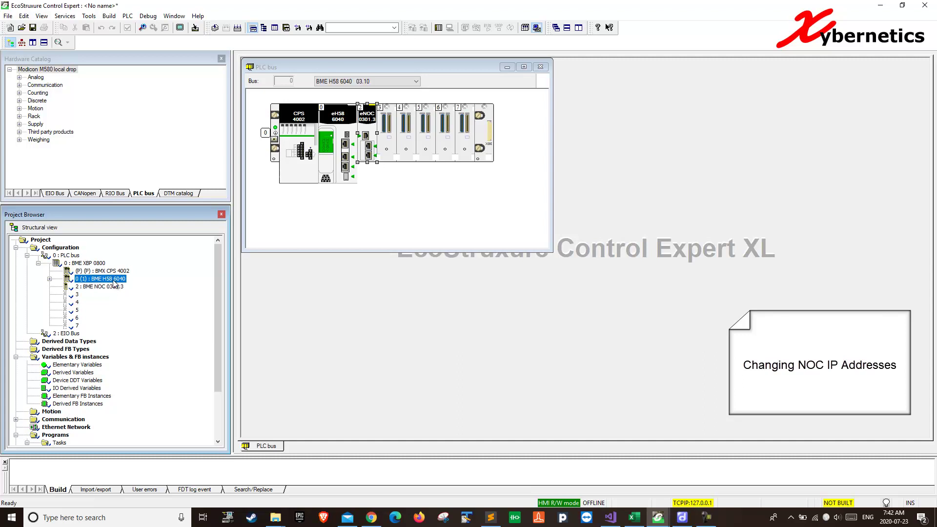
double_click(105, 280)
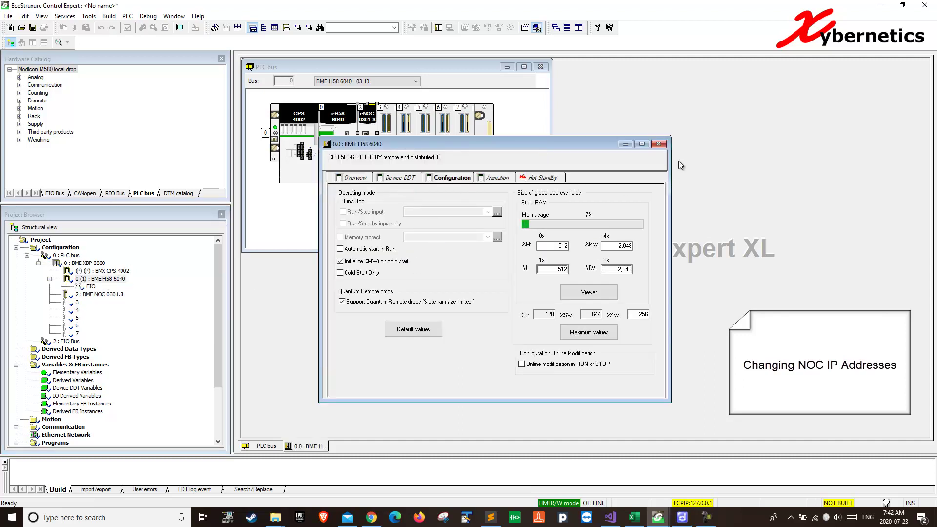
click(659, 143)
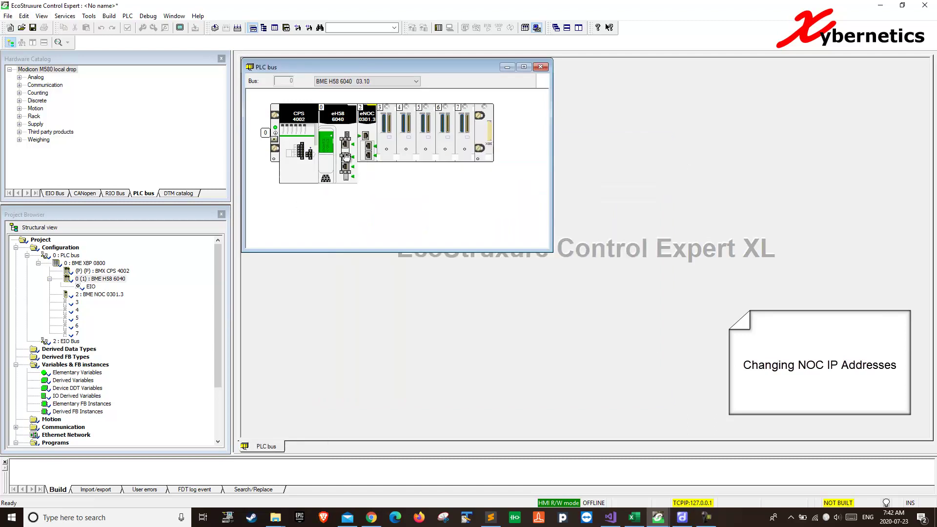
click(49, 278)
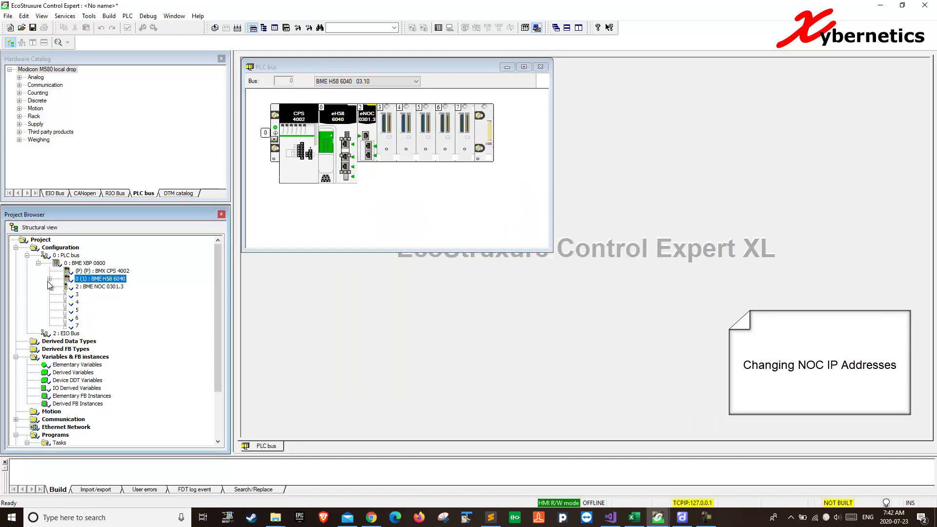
- Check the BME NOC 0301.3 IP configuration at 172.168.12.1, then close it
click(102, 287)
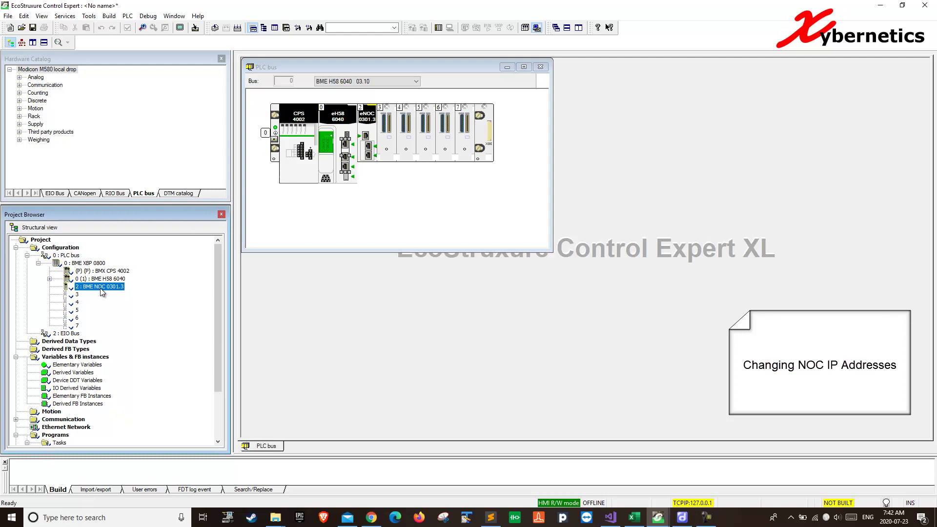
double_click(102, 288)
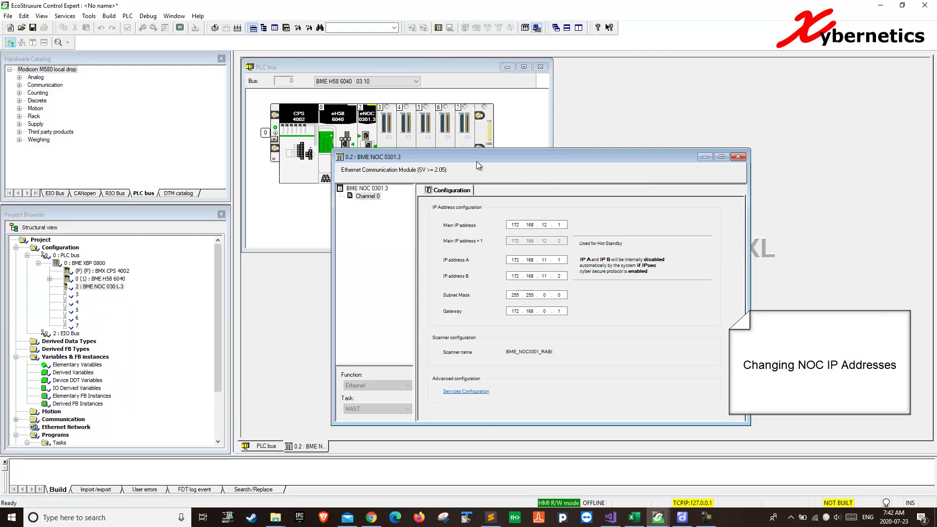
click(738, 156)
- Reopen the DTM Browser and the BME NOC 0301.3 IP configuration
click(89, 16)
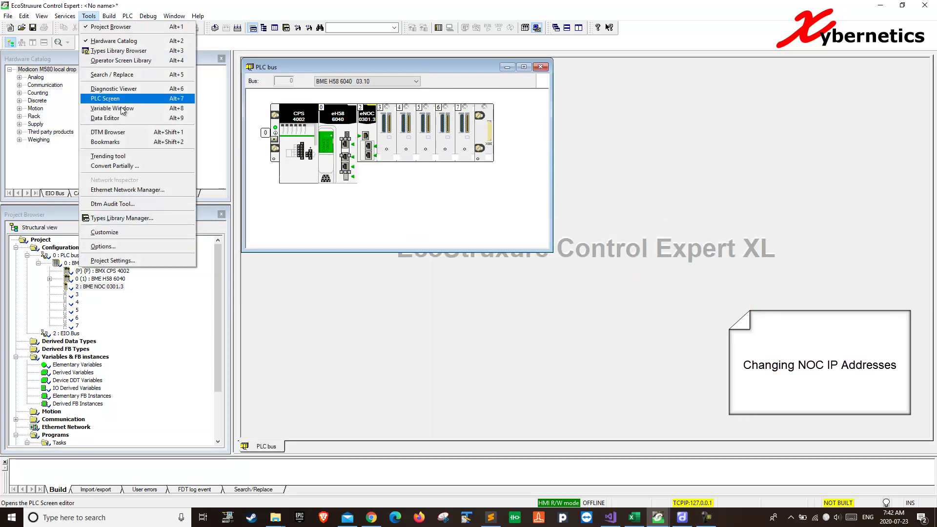
click(132, 133)
click(52, 180)
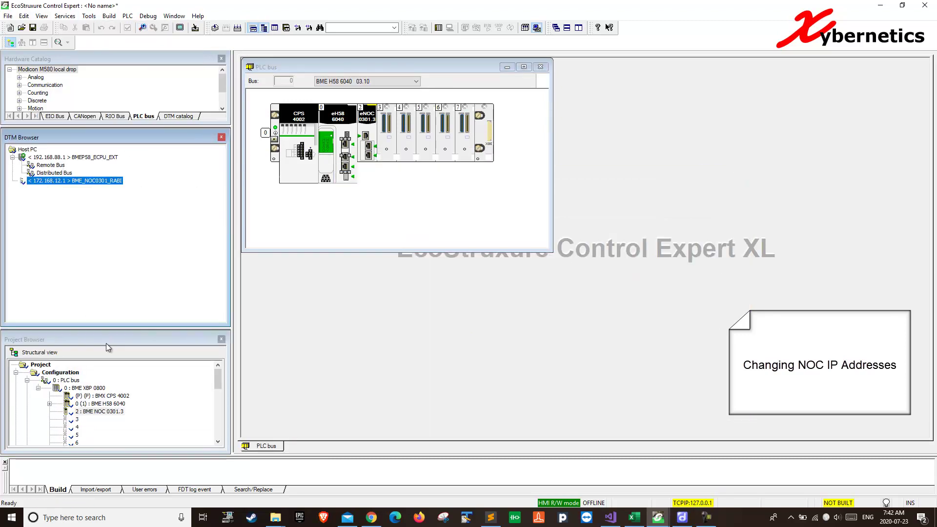
drag(114, 329, 117, 231)
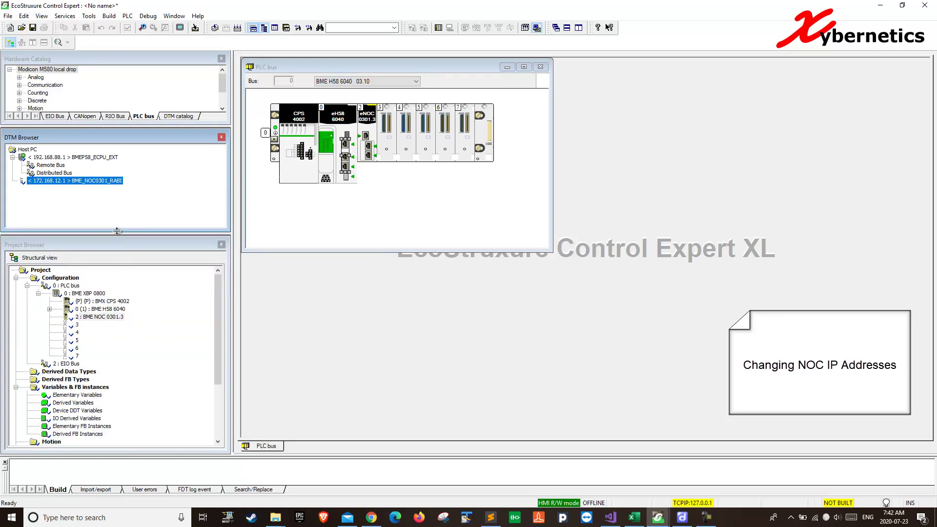
double_click(112, 318)
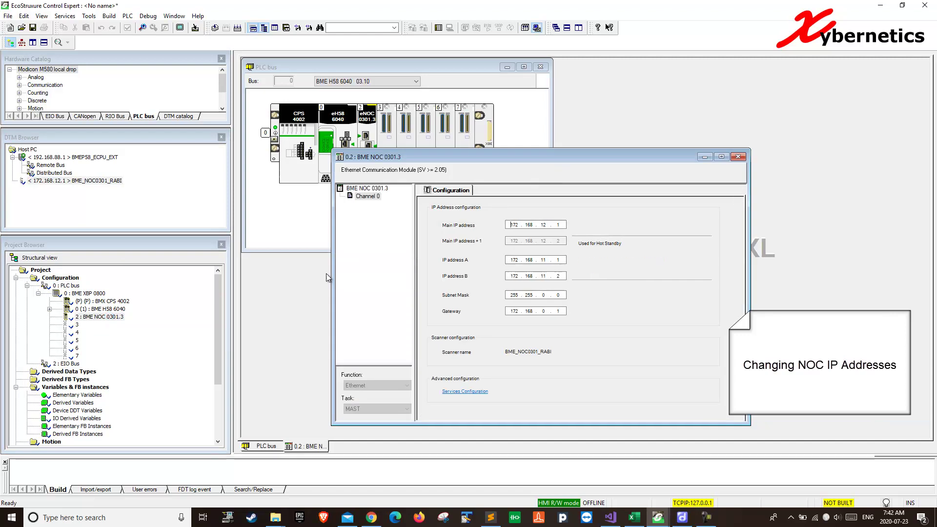
- Change the NOC's Main, A, B and gateway addresses to 192.168.22.x with mask 255.255.255.0
double_click(513, 226)
text(192)
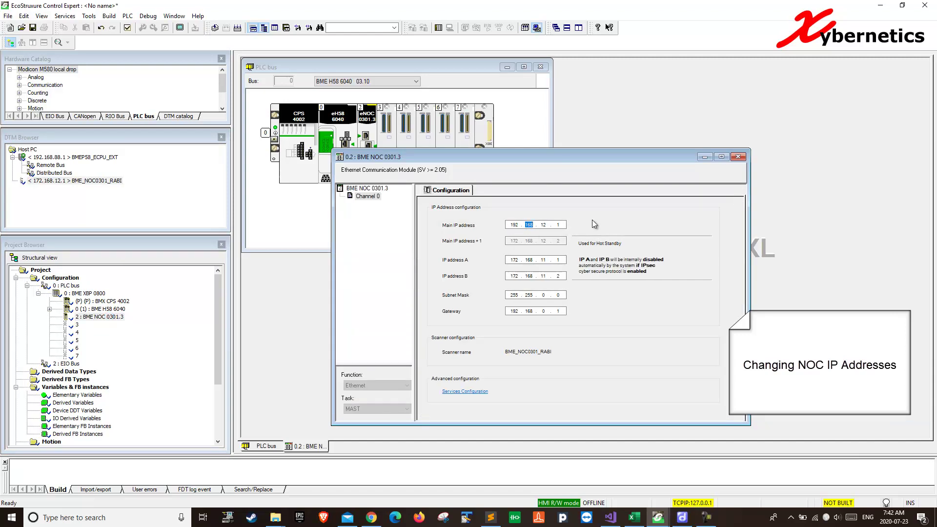
double_click(517, 225)
click(517, 259)
key(ctrl+v)
click(511, 275)
double_click(515, 275)
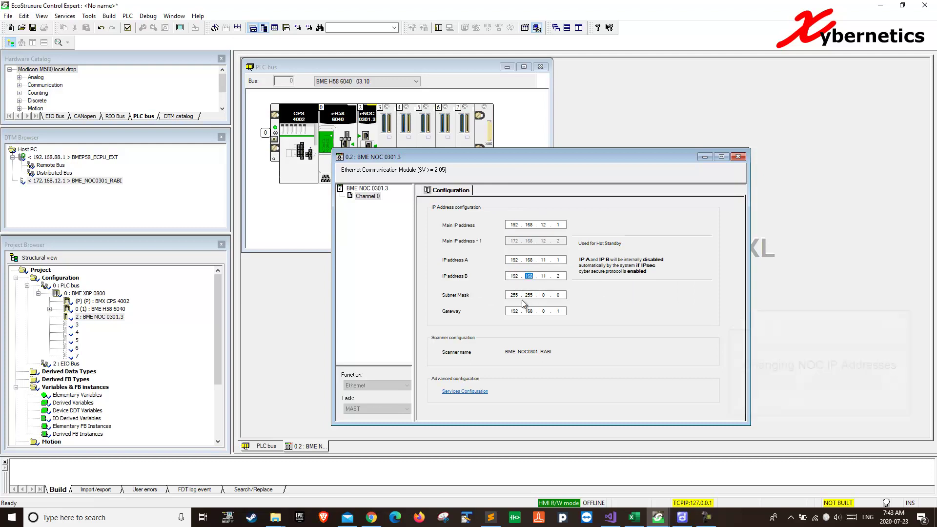
text(192)
click(544, 224)
click(544, 311)
click(550, 292)
- Close the NOC configuration, validate the modifications and dismiss the DTM warning
click(738, 156)
click(445, 282)
click(541, 286)
- Reopen the NOC configuration to verify it now sits at 192.168.22.1, then close the rack
click(63, 182)
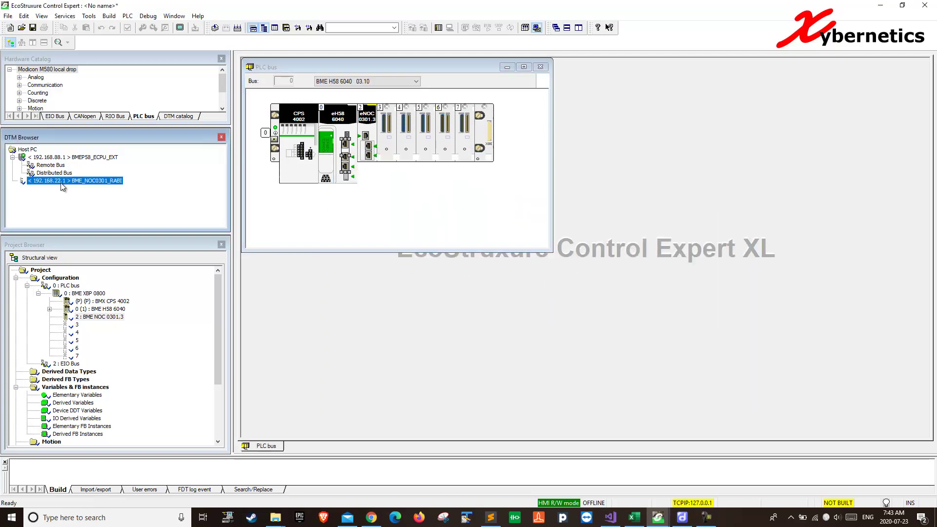
click(51, 181)
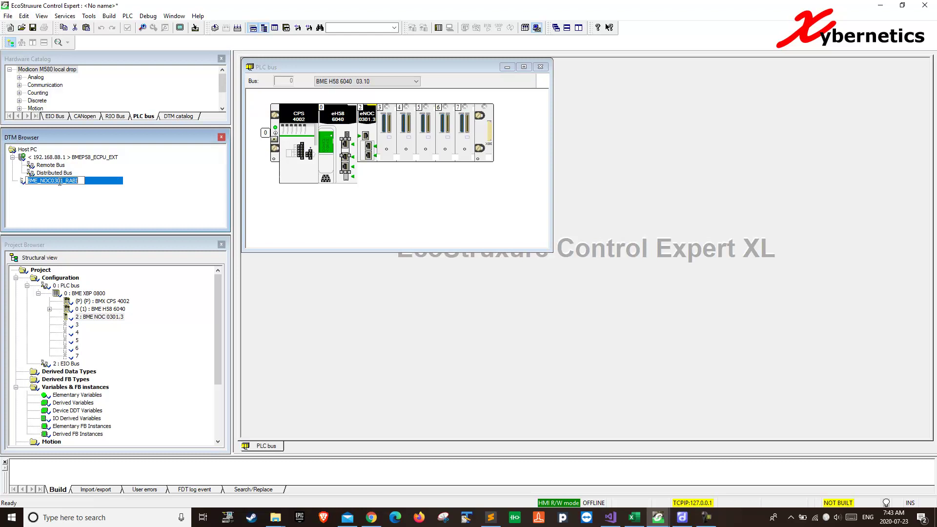
click(104, 318)
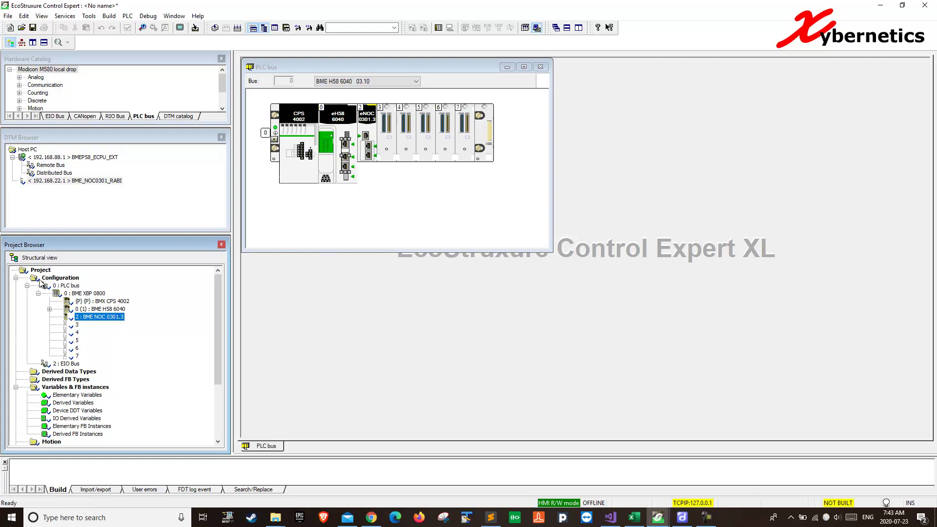
double_click(96, 318)
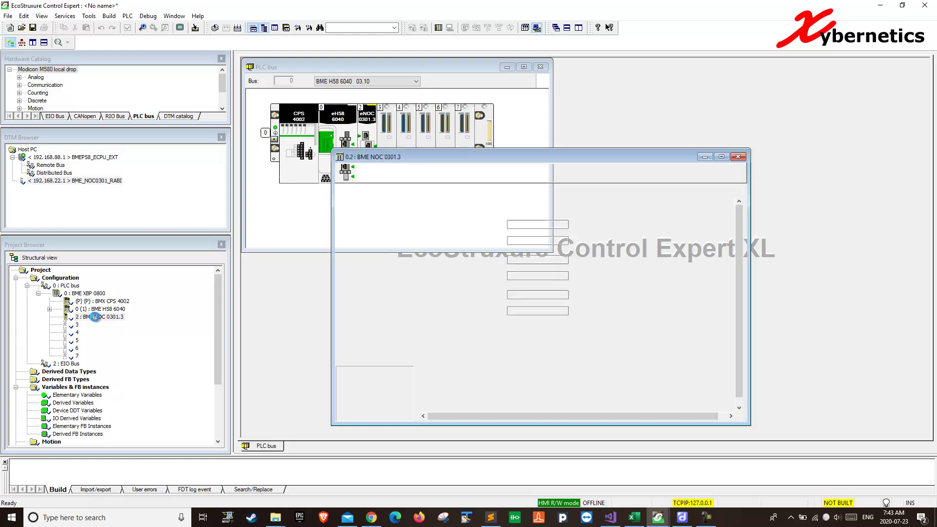
click(738, 157)
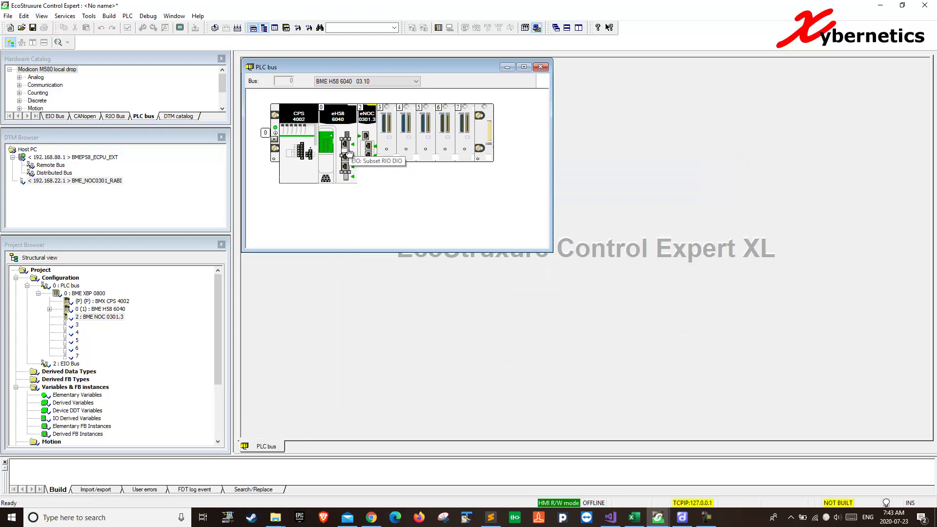
click(540, 67)
- Reopen the PLC bus rack editor, enlarge the DTM tree and close the hardware catalog
double_click(71, 233)
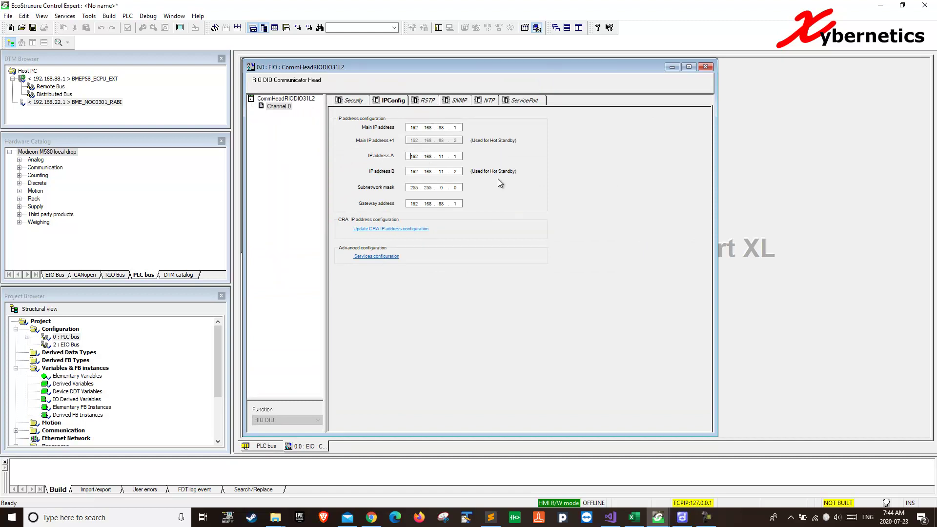
drag(104, 131, 103, 163)
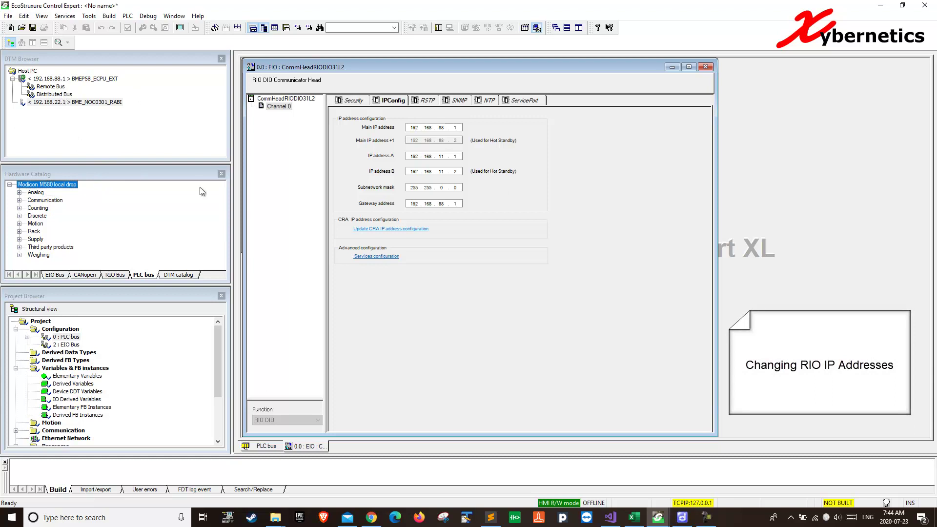
click(221, 173)
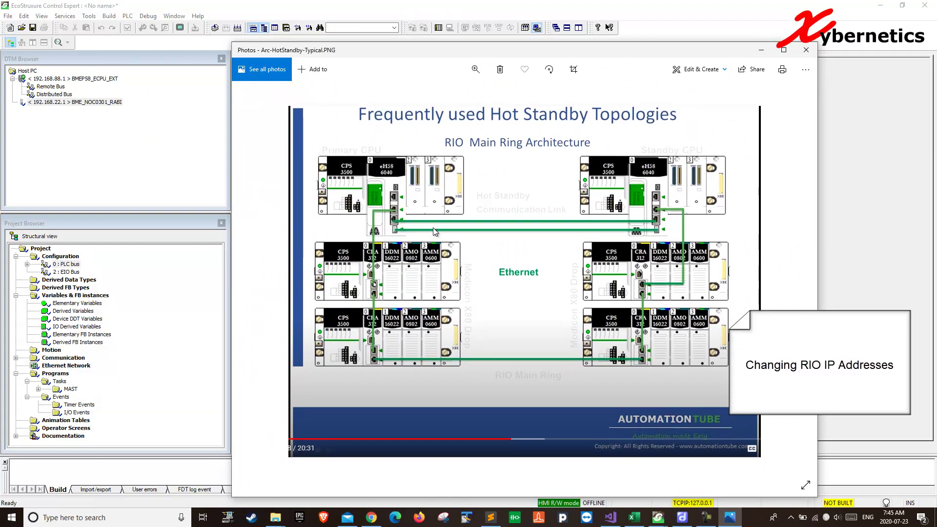
drag(488, 50, 76, 15)
click(233, 212)
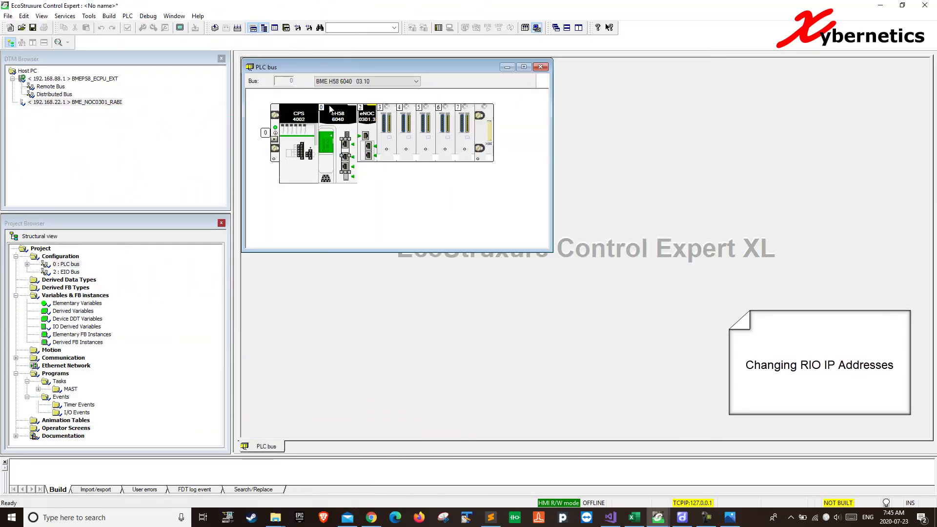
key(alt+Tab)
drag(210, 10, 629, 69)
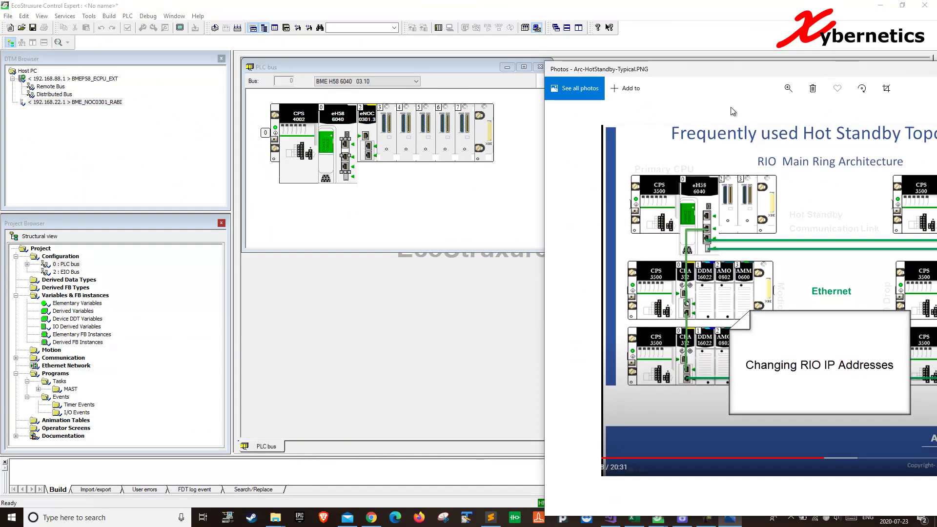
key(super+Down)
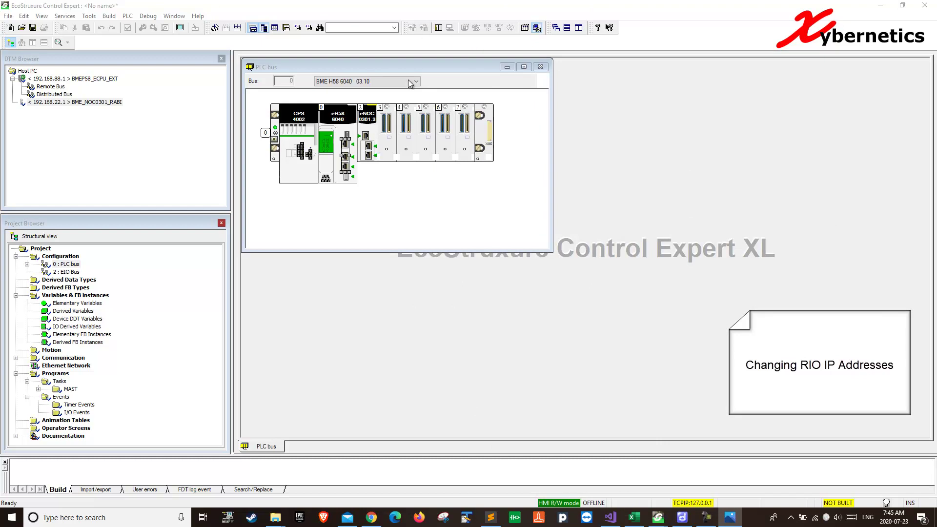
- Close the PLC bus rack and insert an X80 remote drop on a BME XBP 0602 backplane into the EIO bus
click(545, 71)
click(541, 67)
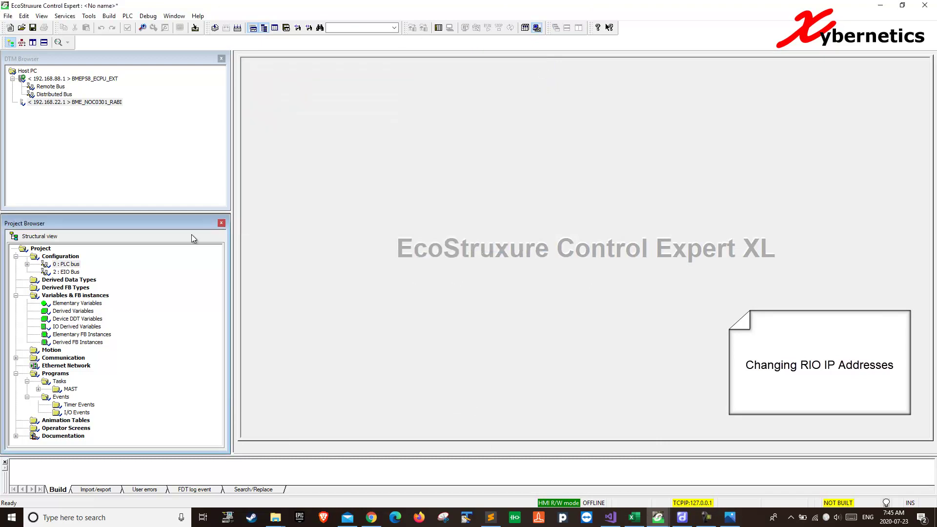
double_click(66, 274)
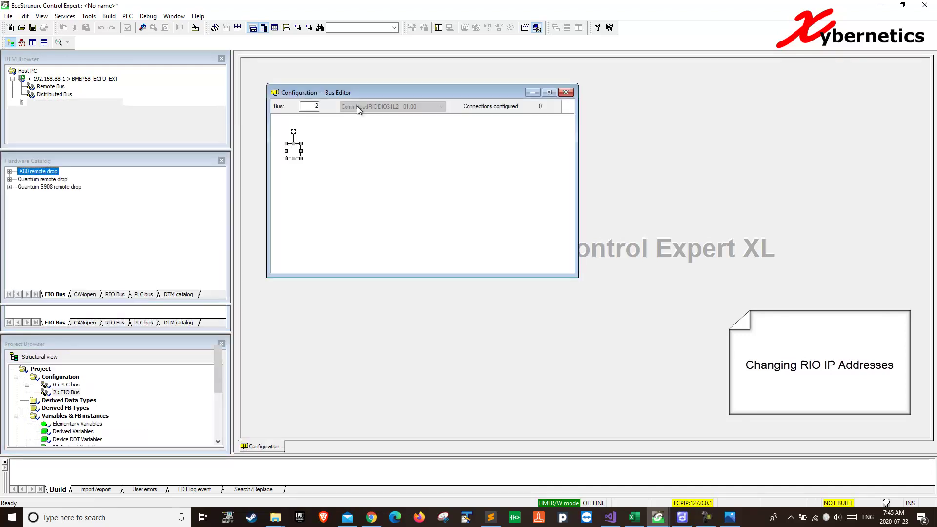
double_click(297, 152)
click(302, 150)
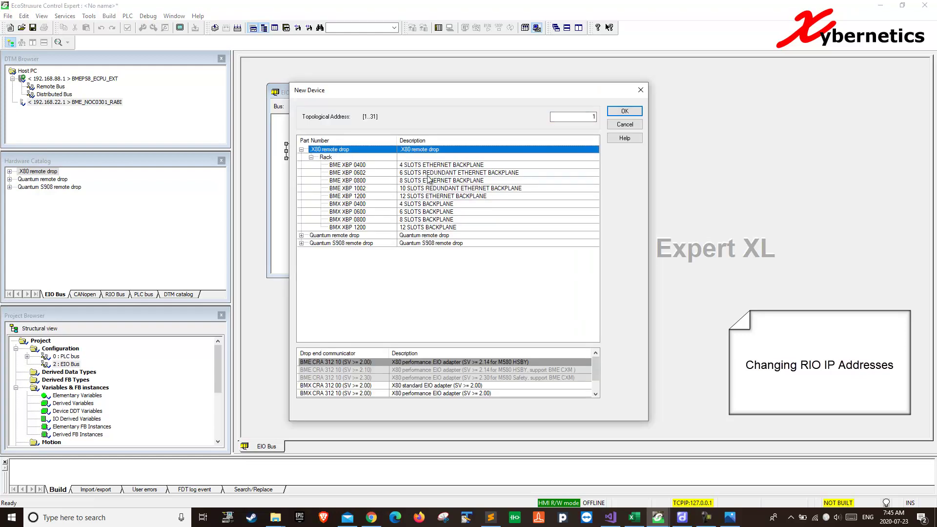
click(419, 181)
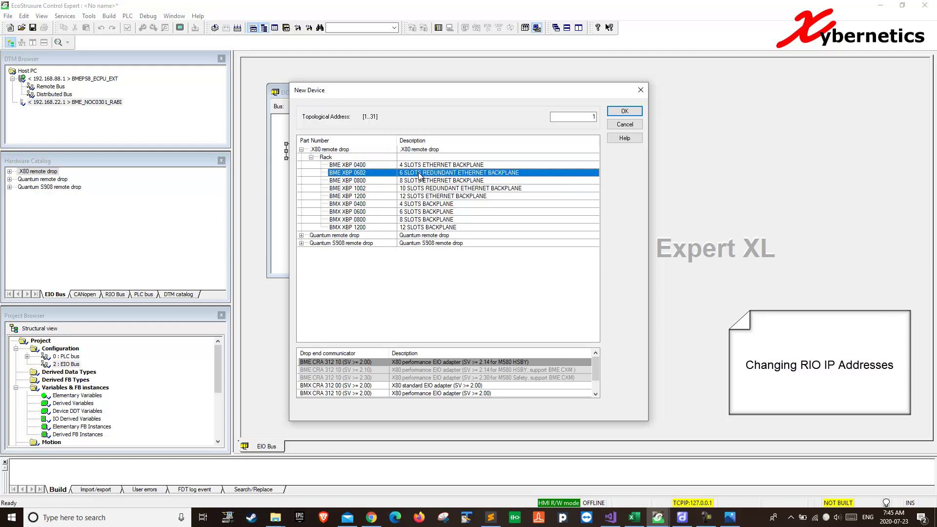
click(624, 112)
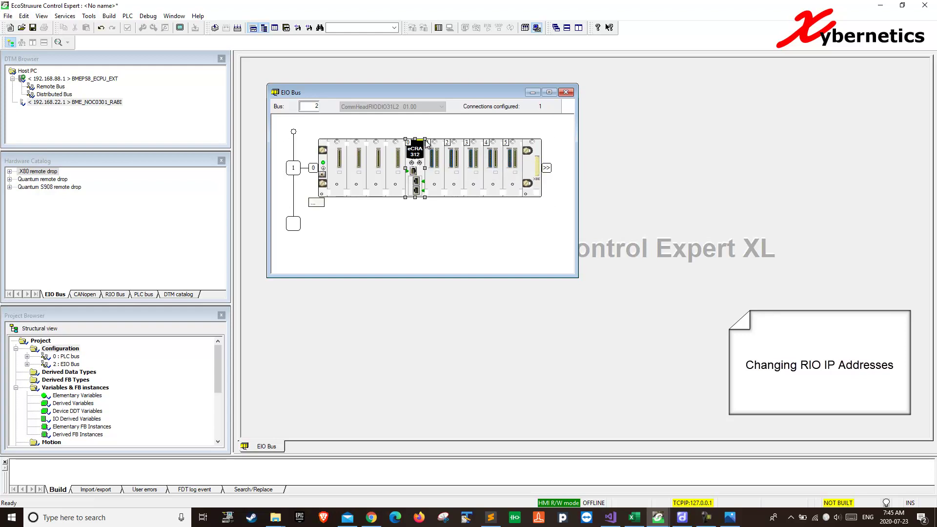
- Put a BMX CPS 3522 power supply in the drop's first power supply slot
click(444, 168)
click(512, 166)
click(420, 147)
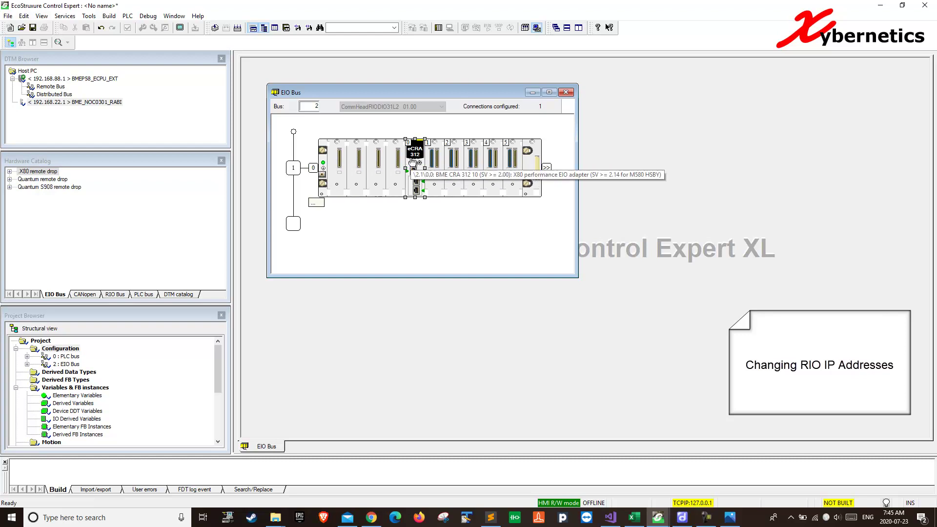
double_click(381, 157)
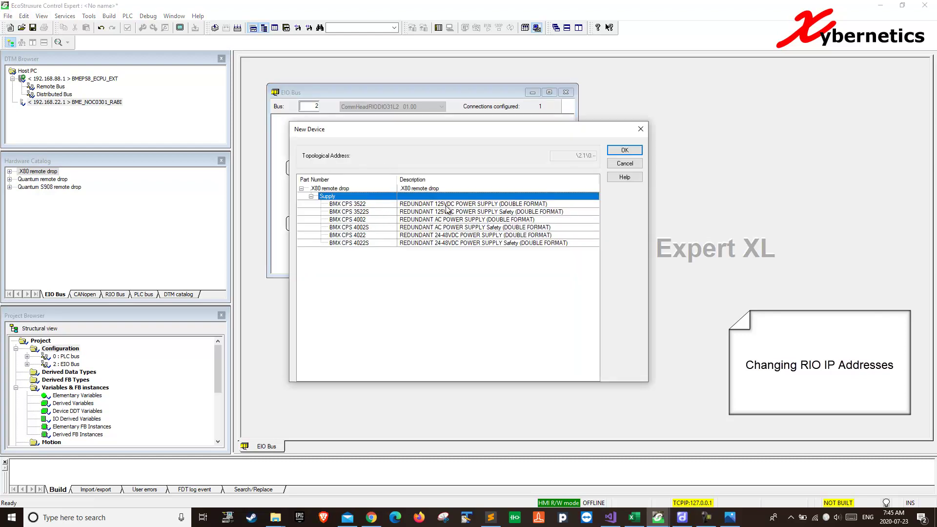
click(446, 204)
click(616, 150)
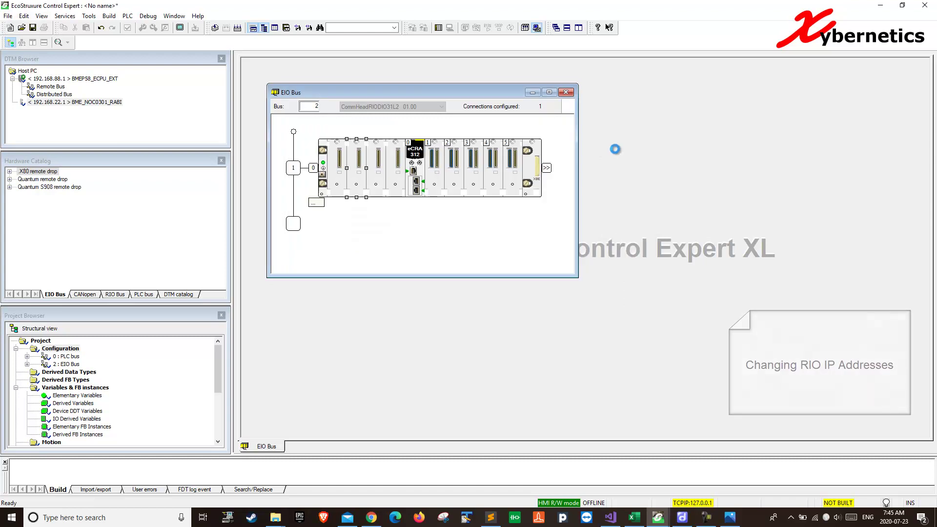
- Replace the mistakenly inserted BMX CPS 3522S with a second BMX CPS 3522 supply
double_click(390, 155)
double_click(437, 213)
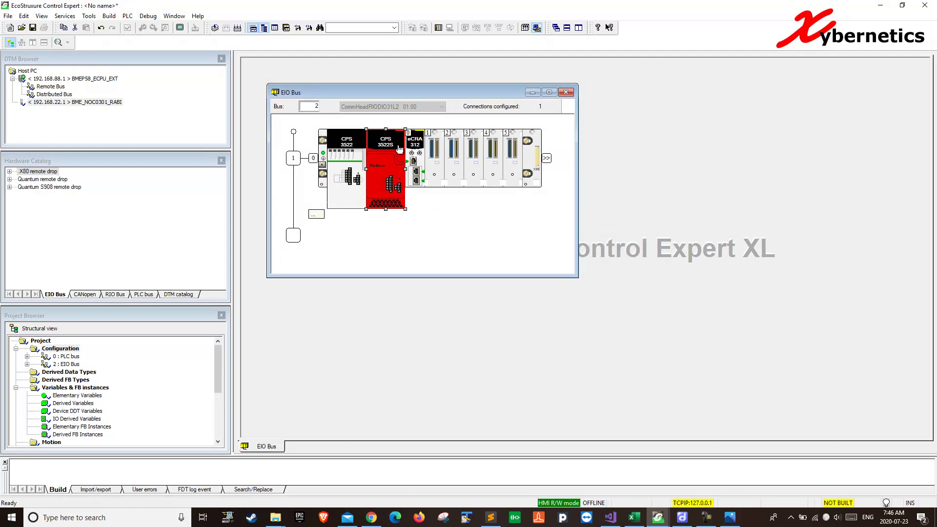
key(Delete)
double_click(399, 151)
double_click(407, 204)
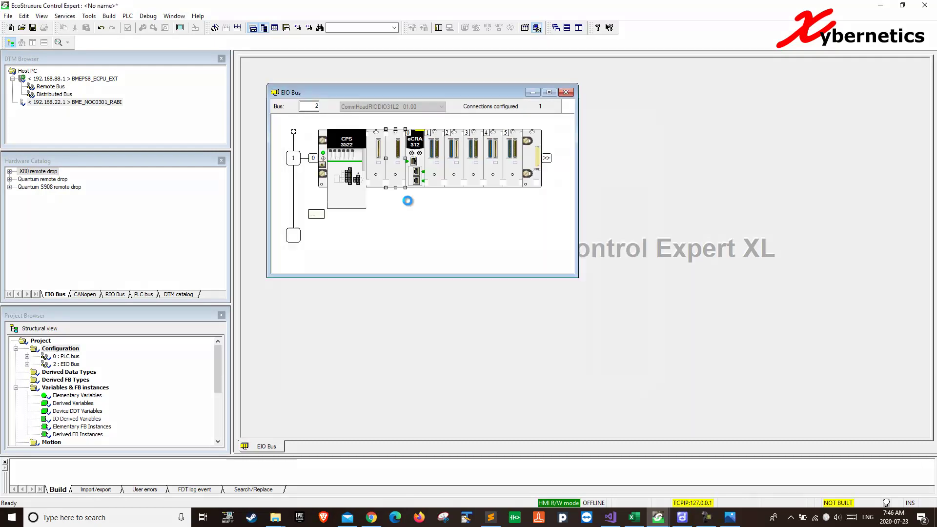
double_click(434, 148)
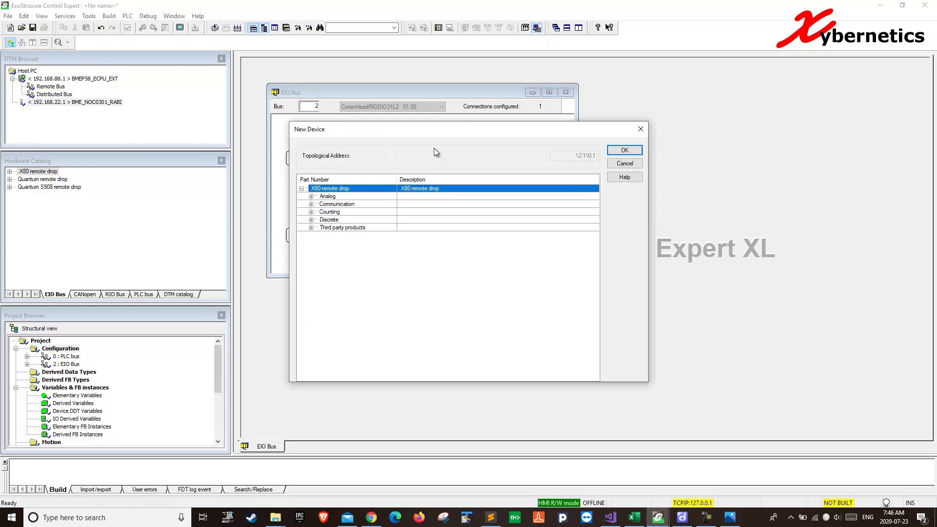
- Insert a BME AHI 0812 analog module in slot 1 and a BMX DDI 1602 discrete module in slot 2
click(311, 196)
double_click(425, 204)
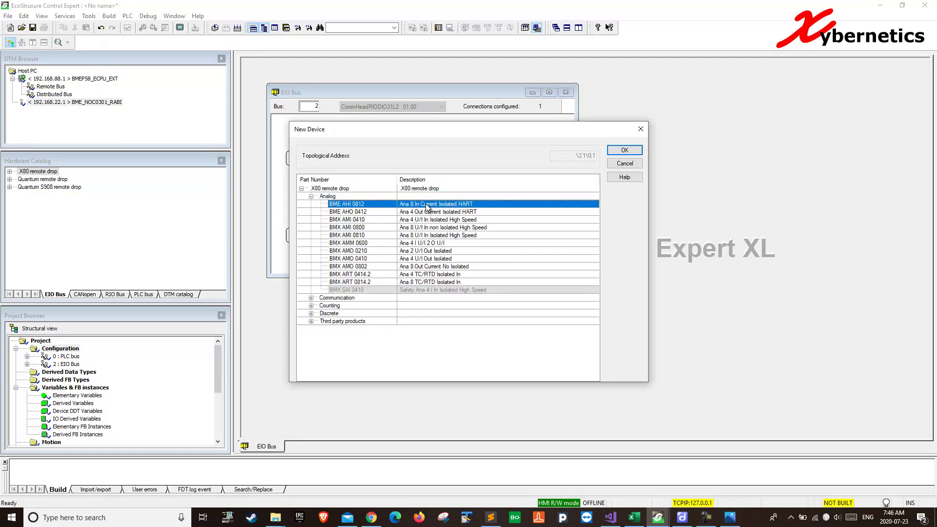
click(456, 153)
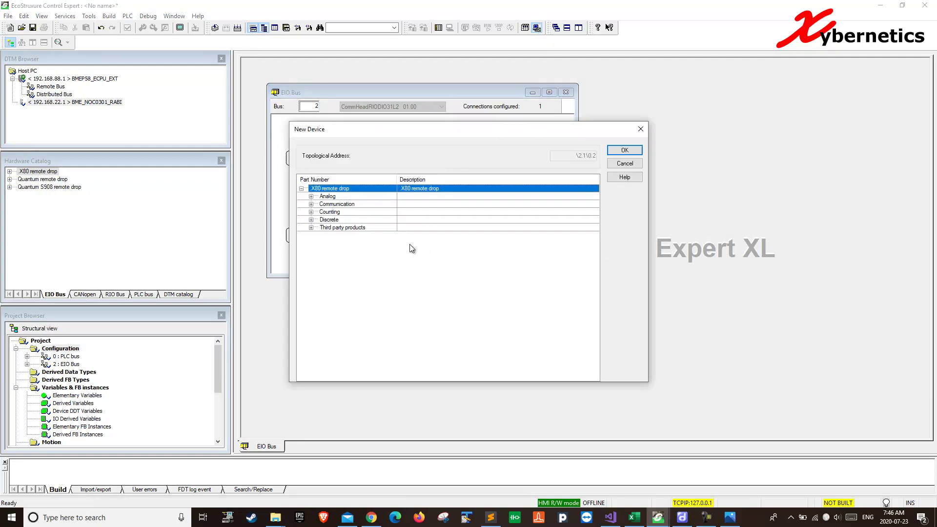
click(311, 220)
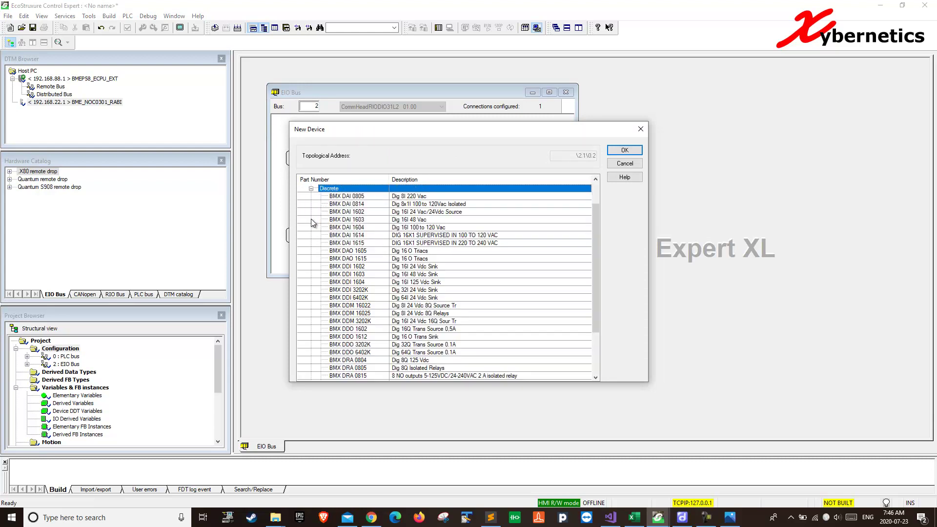
double_click(358, 267)
- Maximize the EIO bus rack view and open the eCRA 312 adapter's configuration
click(454, 152)
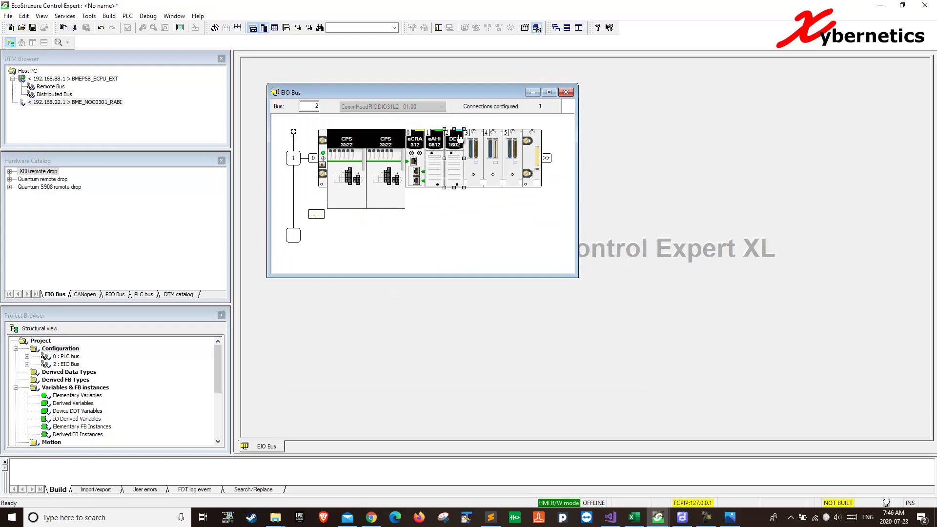
click(410, 177)
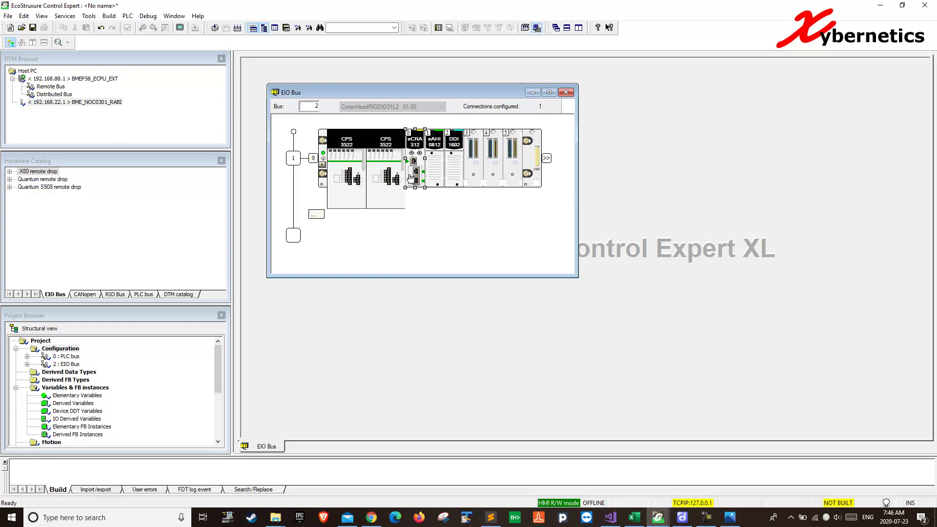
double_click(411, 94)
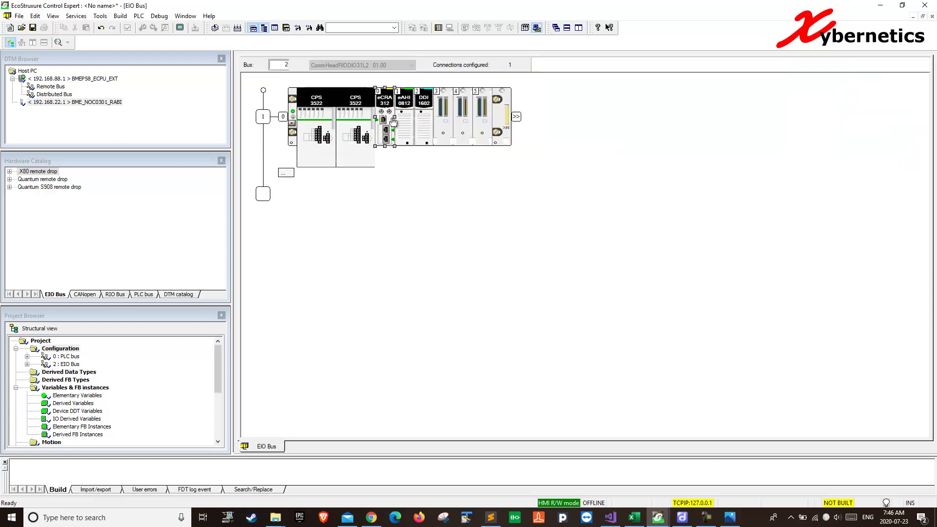
double_click(387, 123)
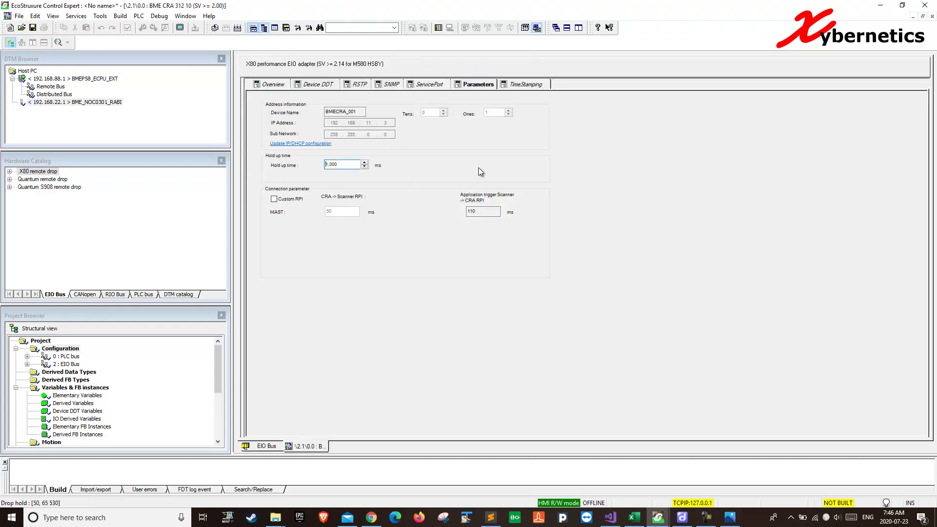
- Review BME CRA 312 10 parameters in the Project Browser: BMECRA_001 at IP 192.168.11.3
click(932, 17)
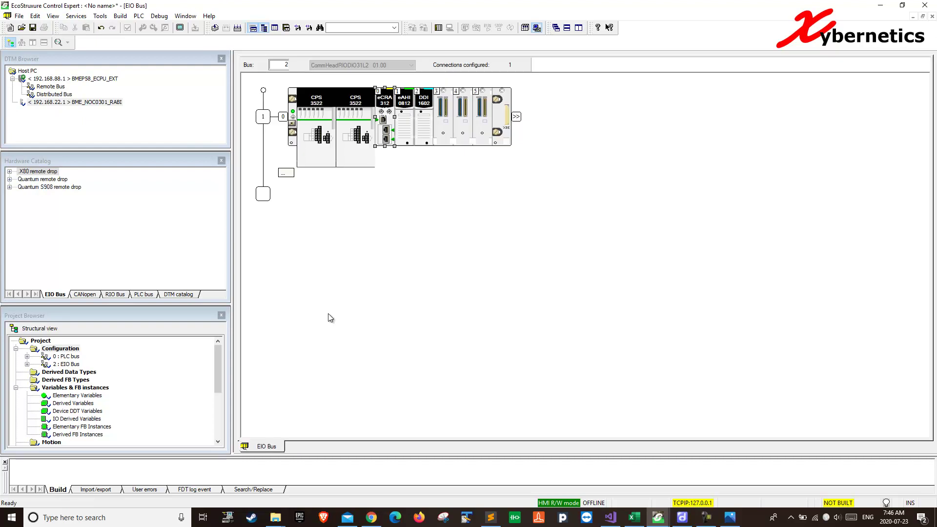
click(27, 364)
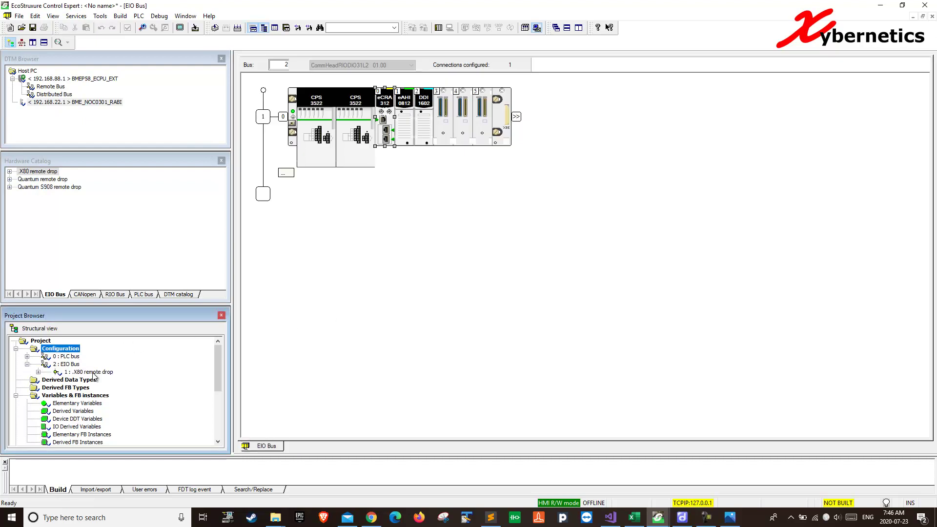
click(38, 372)
click(49, 379)
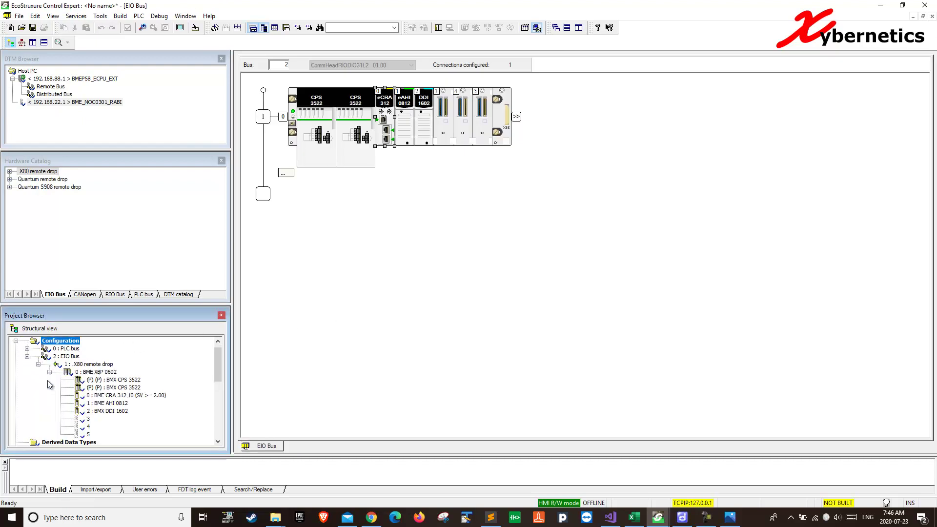
double_click(136, 395)
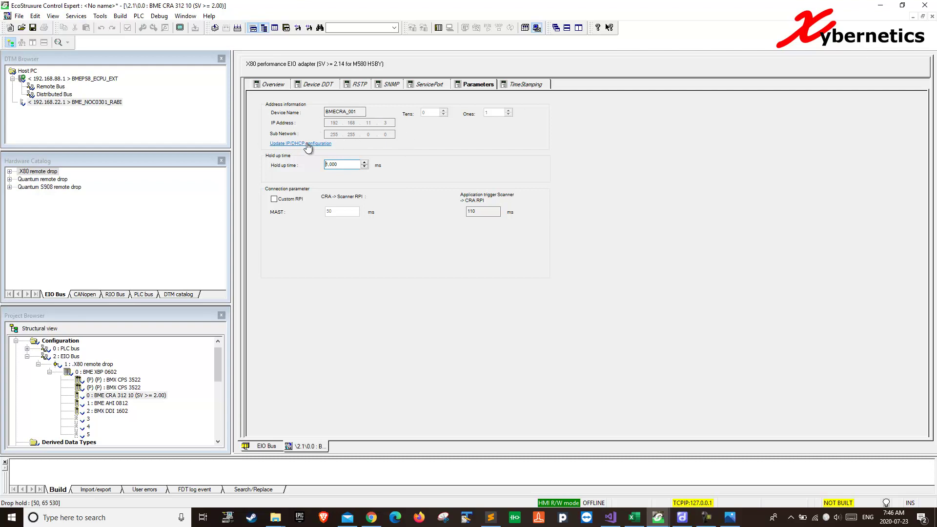
click(932, 18)
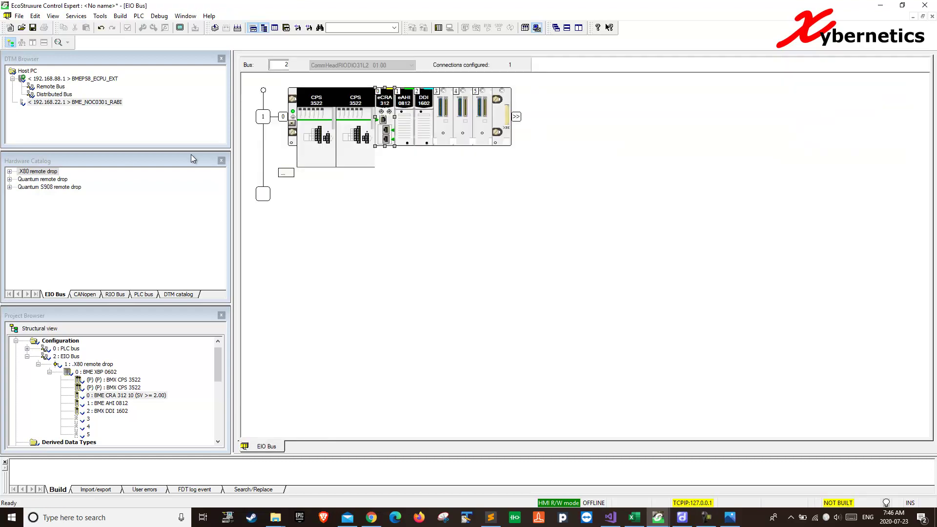
- Close the Hardware Catalog, collapse EIO Bus and expand 0 : PLC bus in the project tree
click(221, 160)
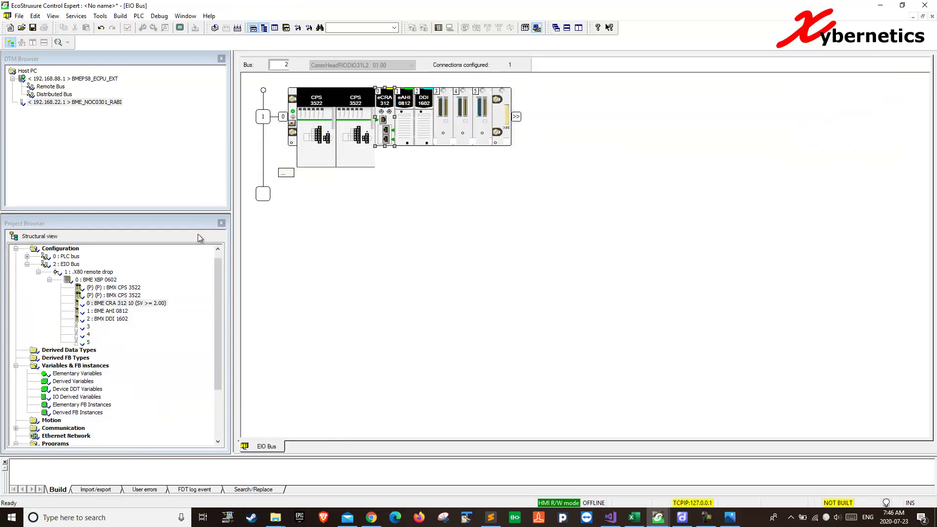
click(27, 265)
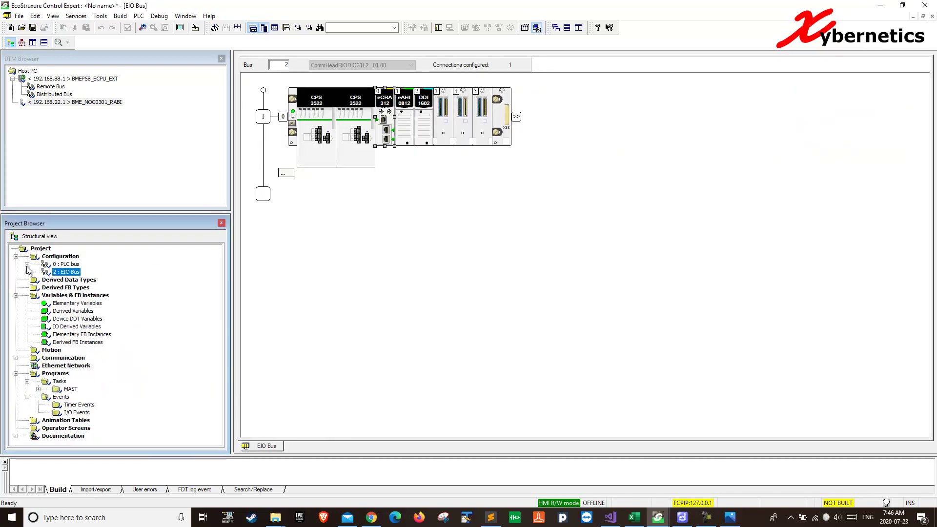
click(27, 265)
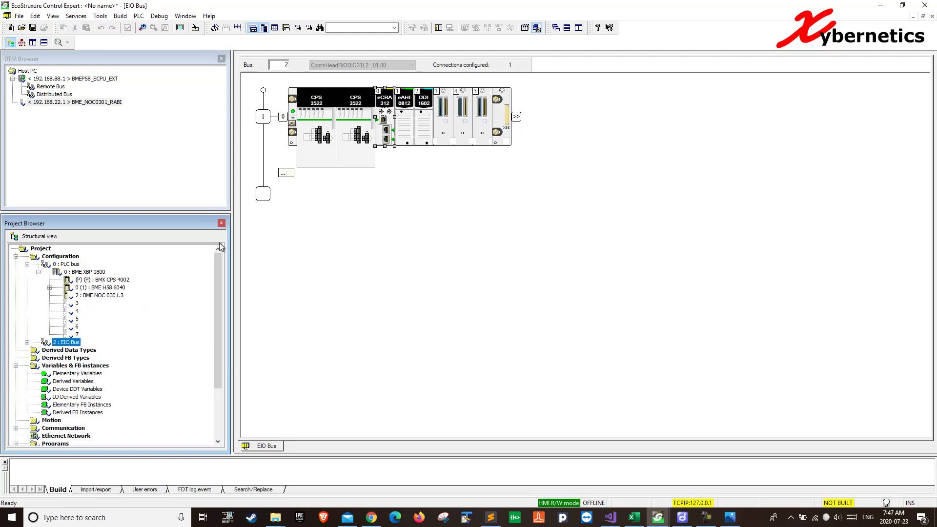
- Open the eH58 CPU Ethernet port's IPConfig, showing addresses A 192.168.11.1 and B 192.168.11.2
double_click(71, 265)
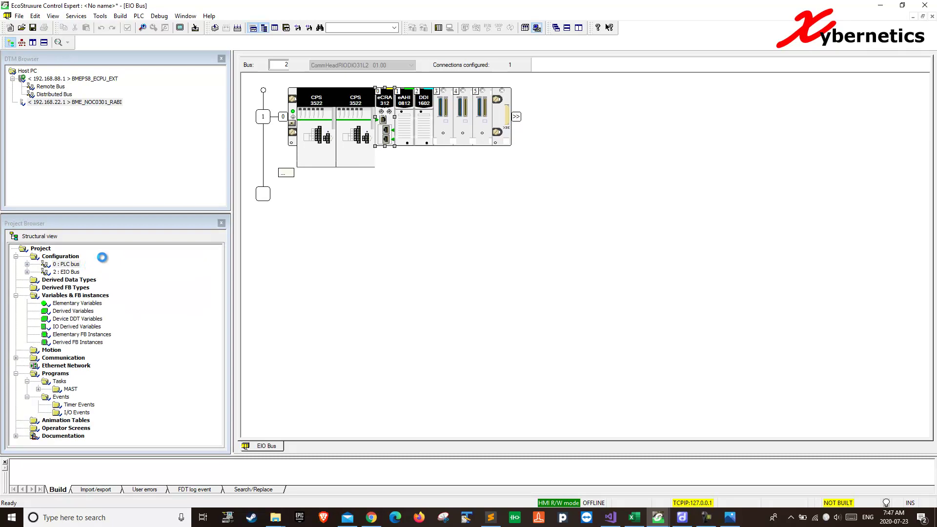
key(alt+Tab)
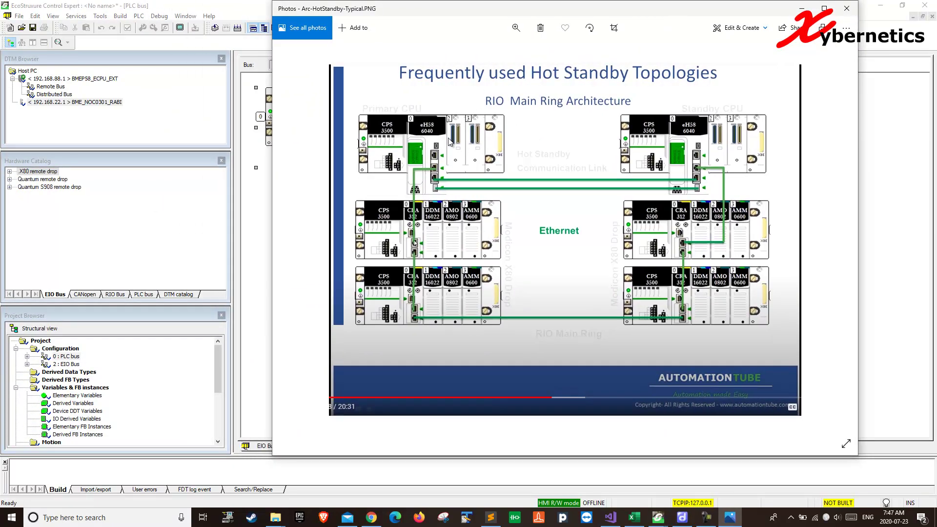
key(super+Down)
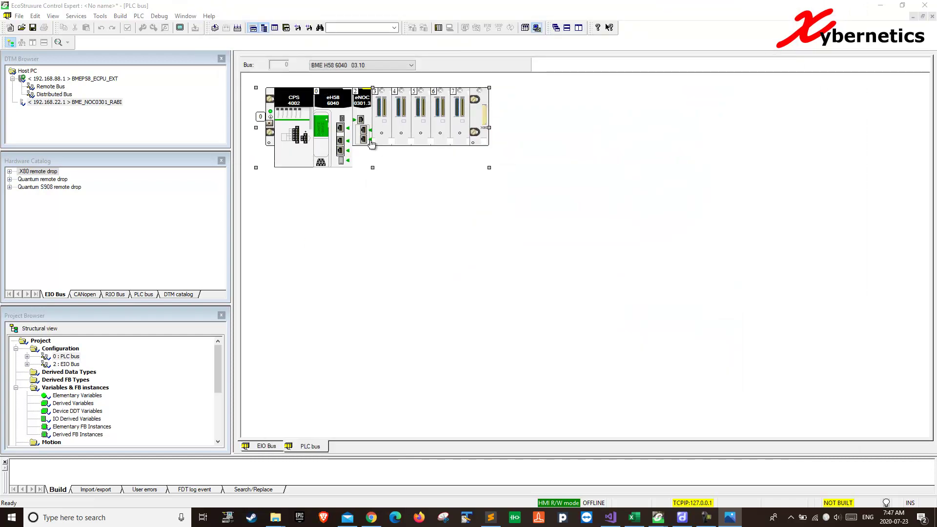
click(361, 170)
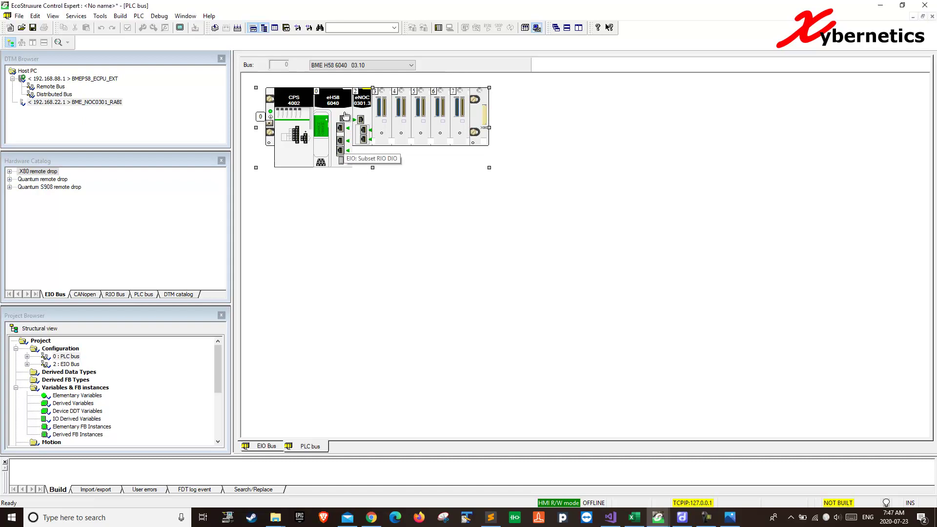
click(341, 145)
double_click(341, 145)
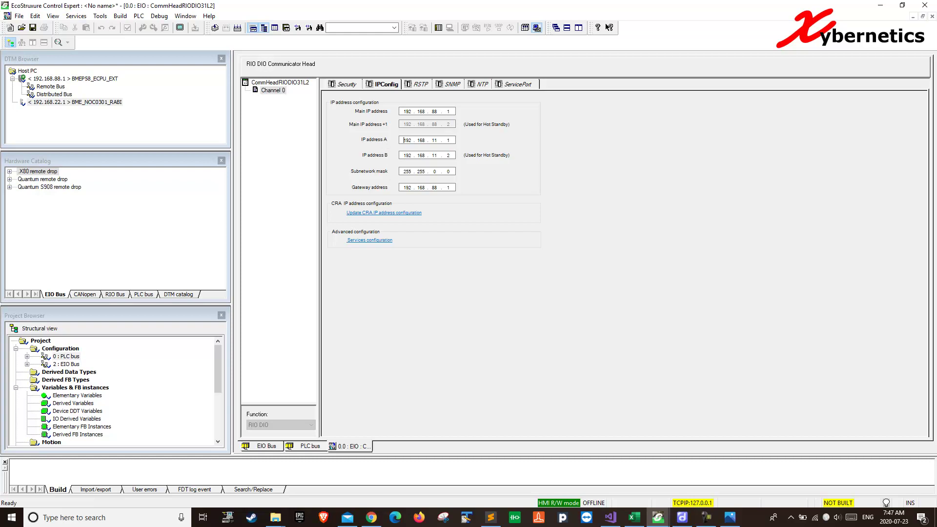
- Glance at the hot-standby topology diagram, close it, and open the 2 : EIO Bus editor
key(alt+Tab)
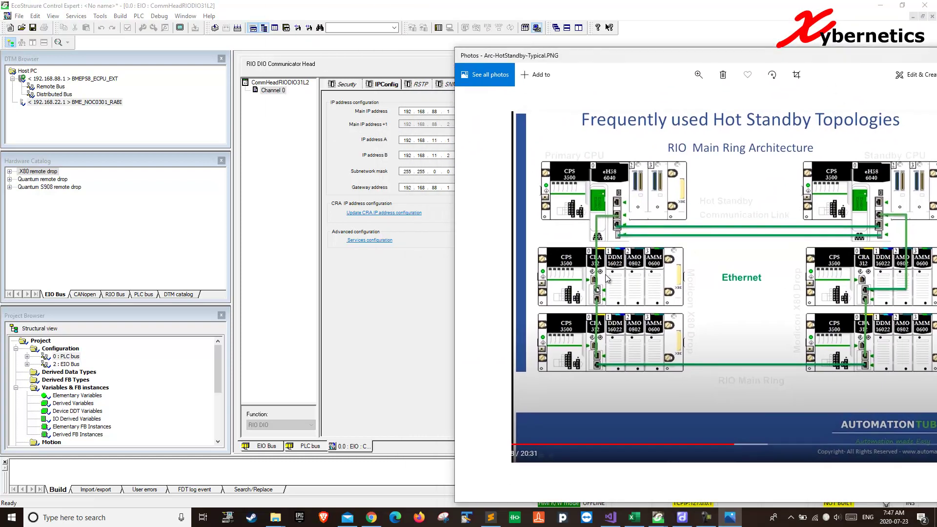
drag(555, 56, 571, 56)
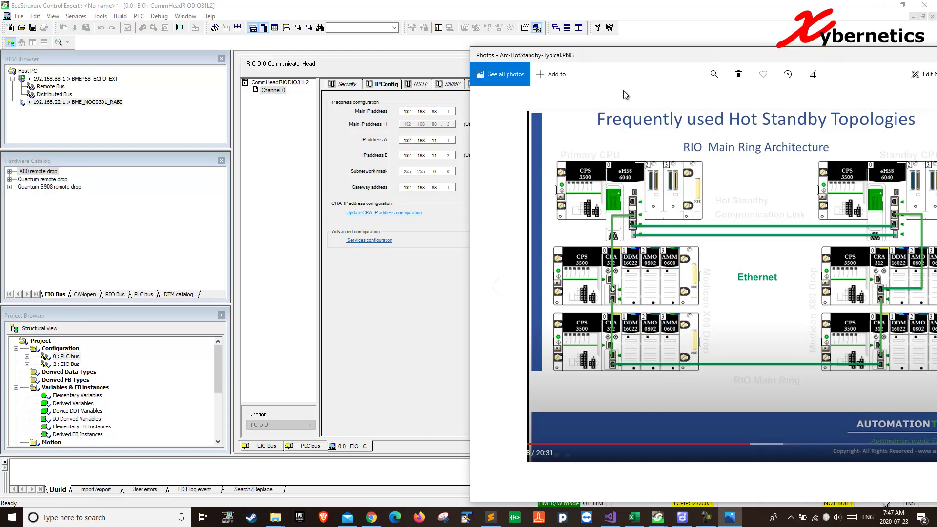
key(alt+F4)
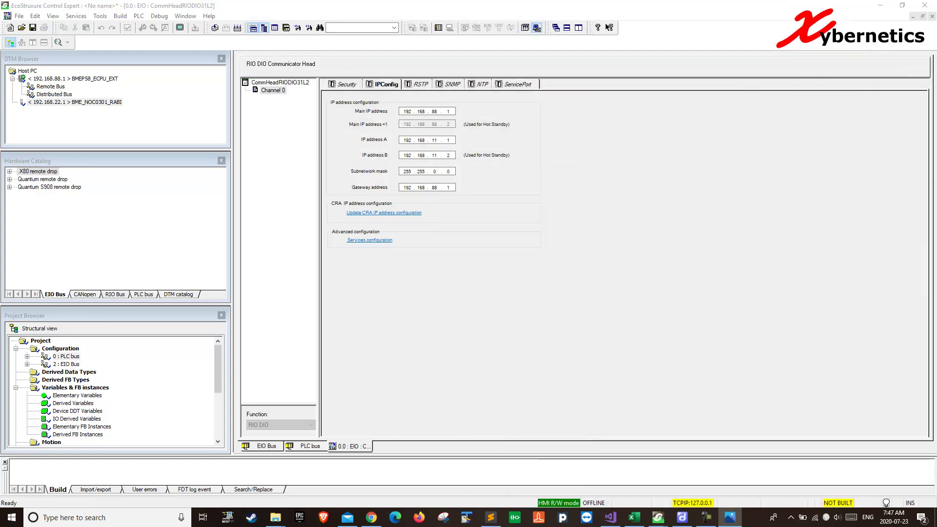
double_click(49, 365)
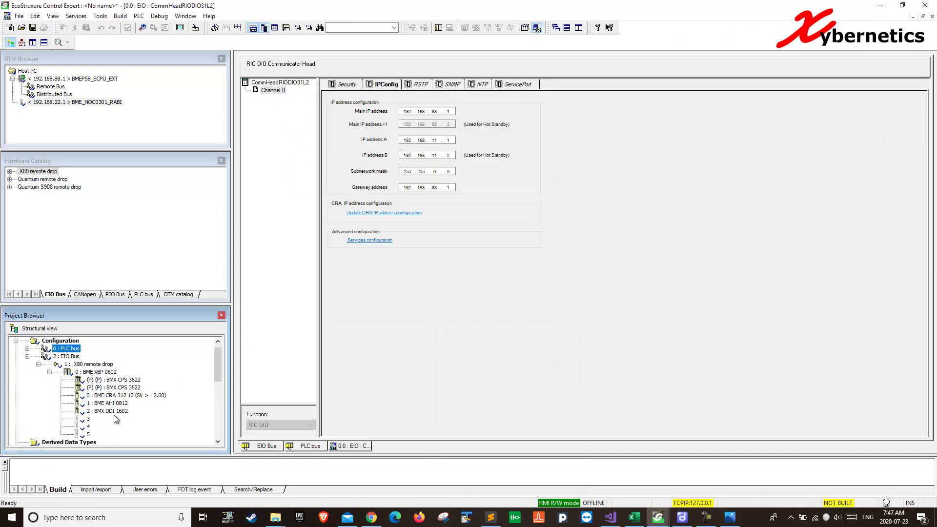
double_click(68, 357)
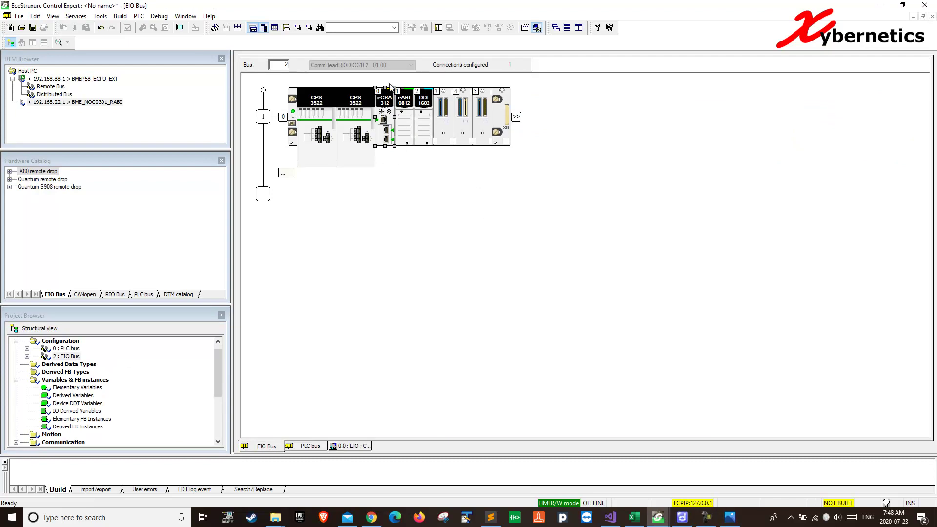
- Compare the eCRA 312 parameters (IP 192.168.11.3) with the communicator head's IPConfig across the PLC and EIO bus tabs
double_click(388, 132)
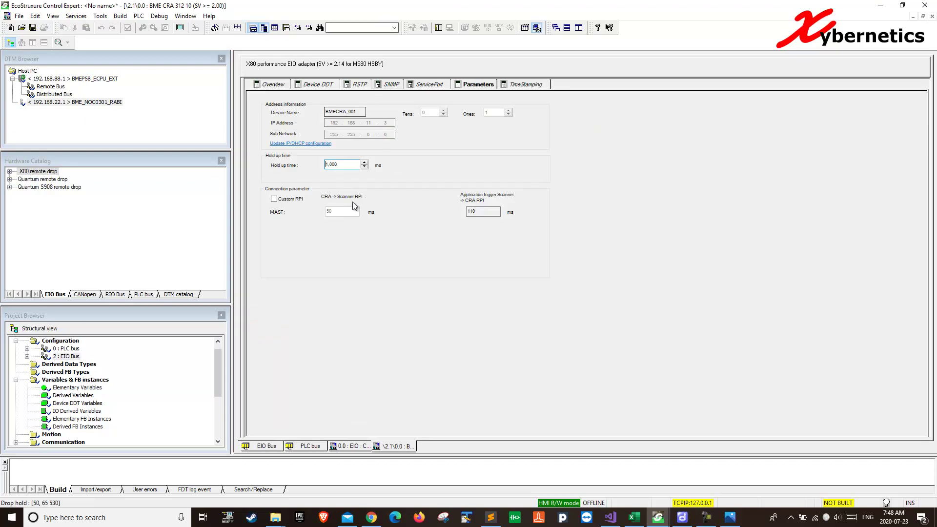
click(312, 446)
double_click(348, 157)
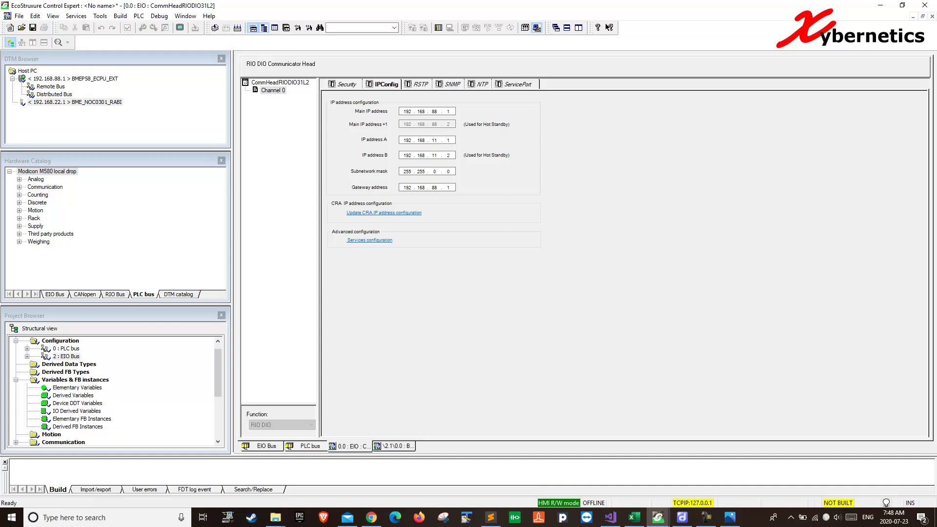
click(267, 446)
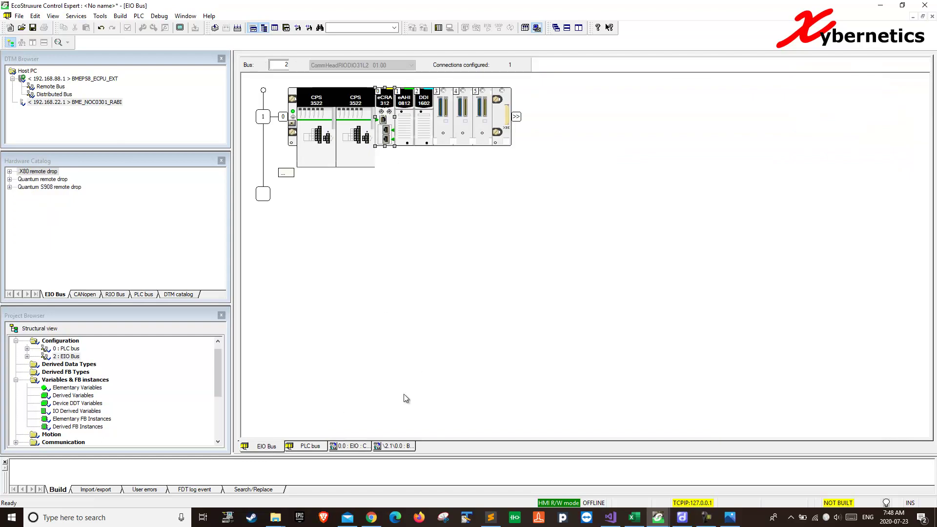
click(361, 447)
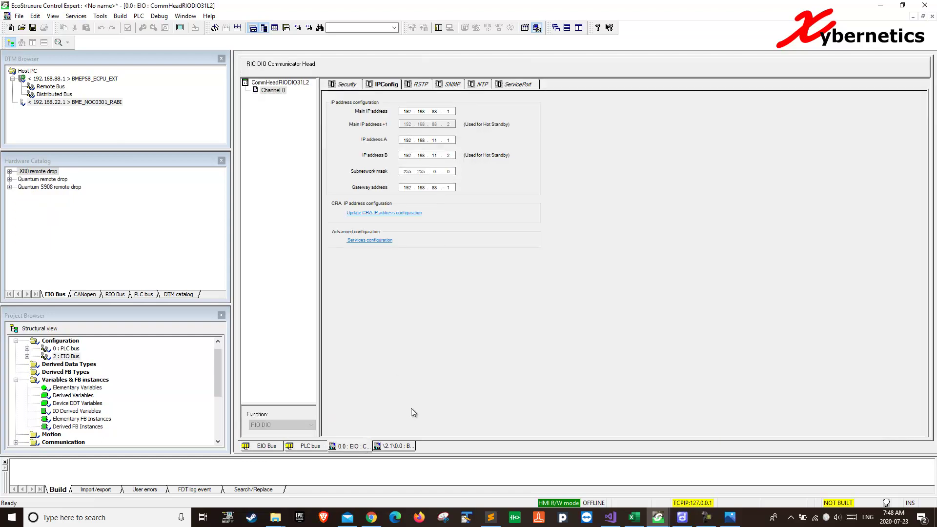
click(394, 446)
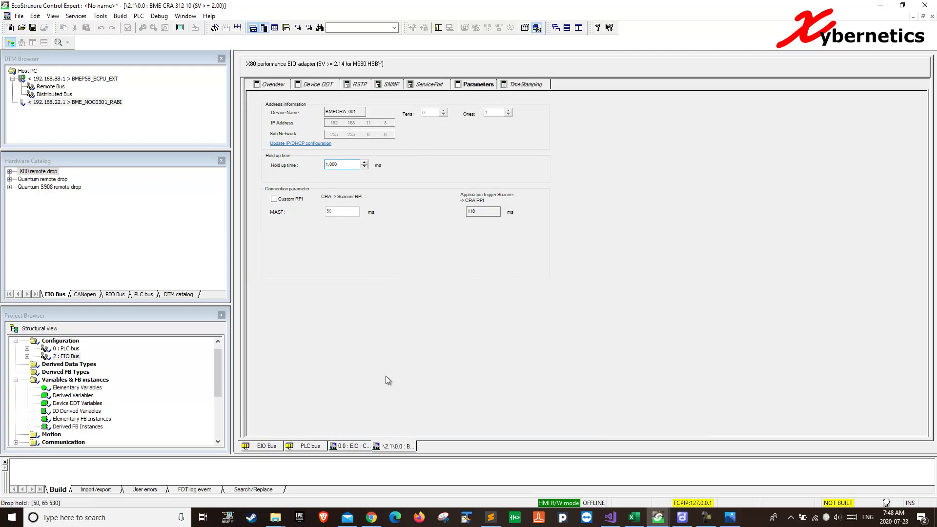
click(350, 447)
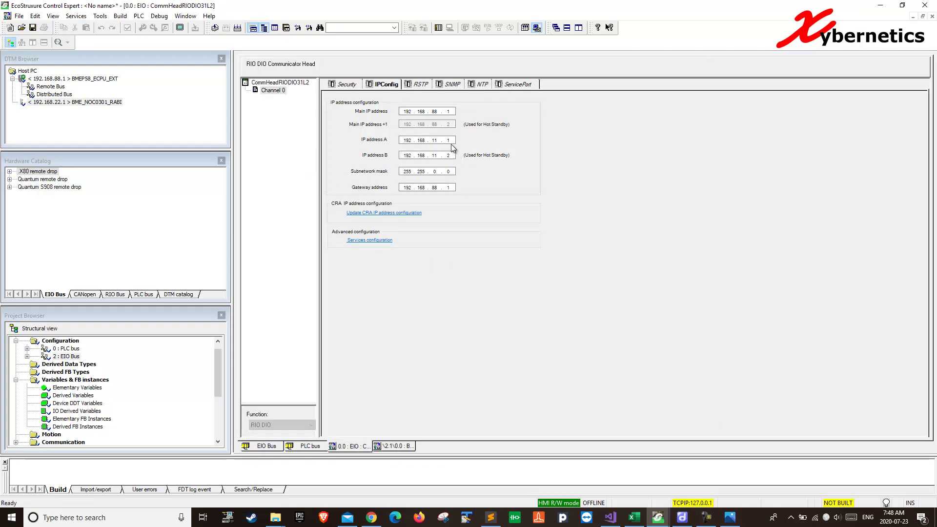
double_click(452, 171)
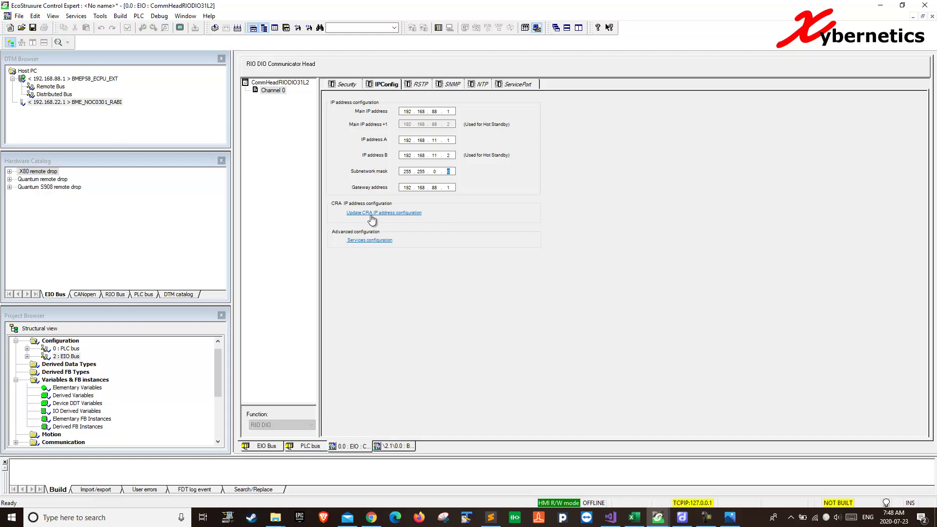
- Open the Ethernet Network table and select the BMECRA_001 row
click(390, 214)
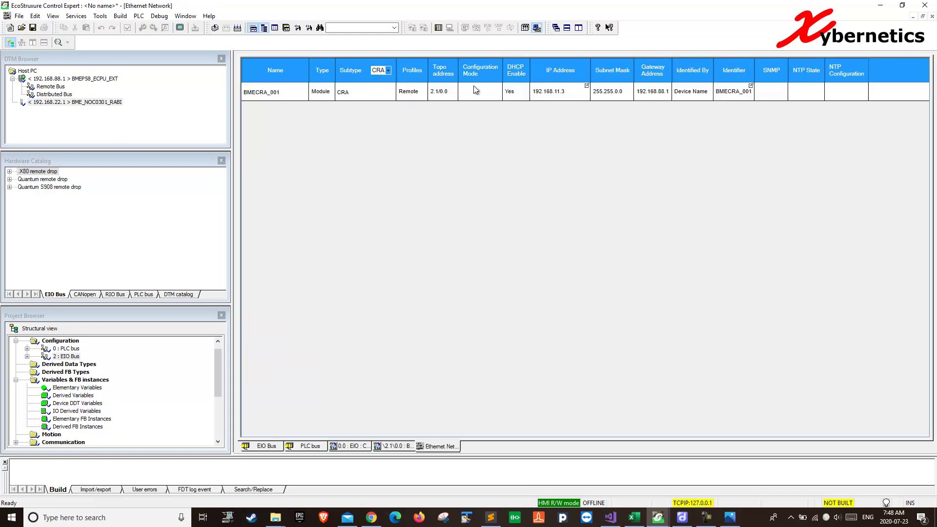
click(569, 97)
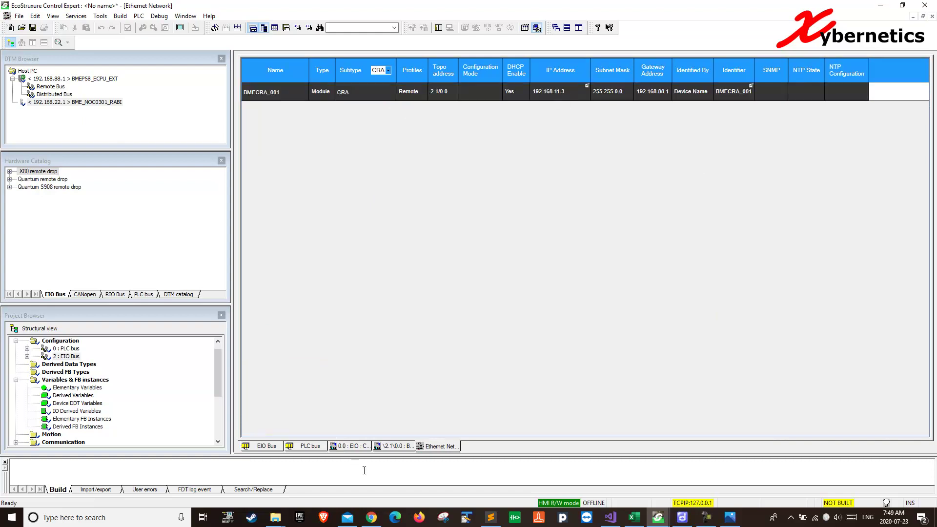
click(393, 446)
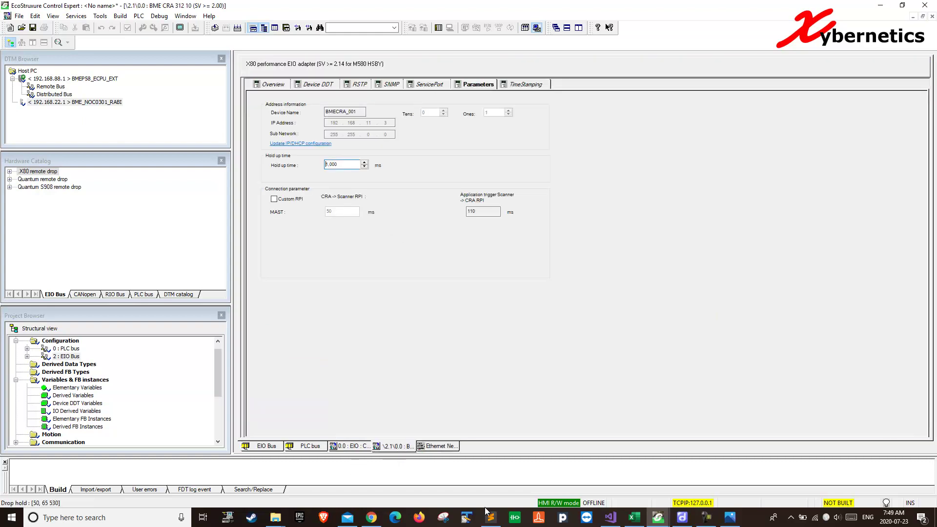
click(441, 446)
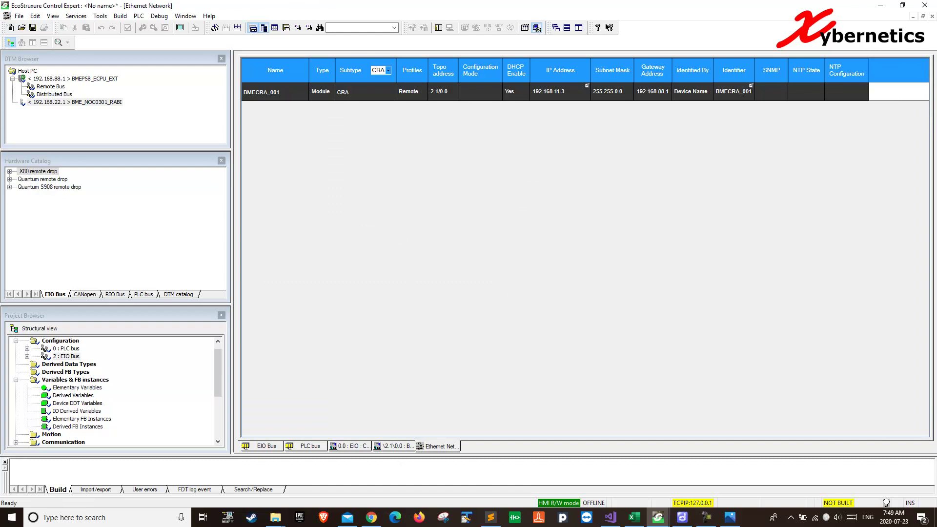
click(707, 518)
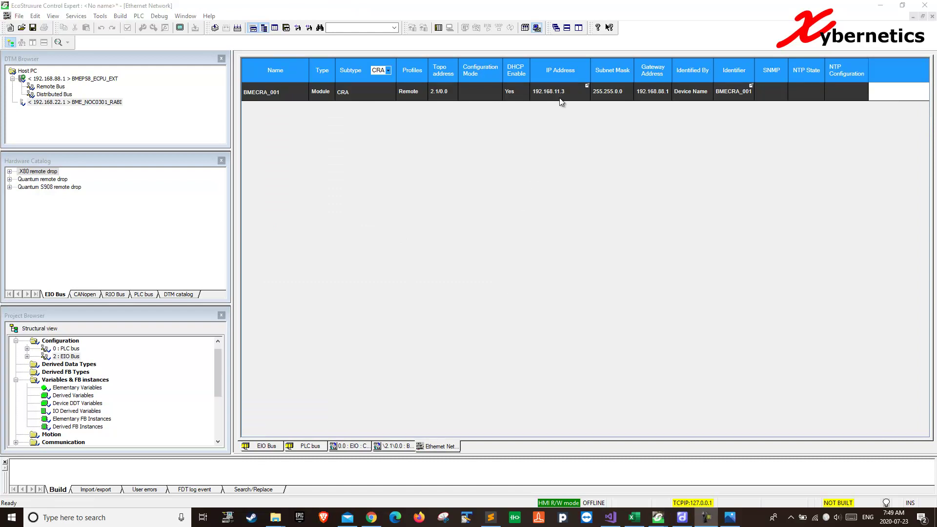
- Change BMECRA_001's IP Address to 192.168.11.88, then close the table and validate the modification
click(585, 92)
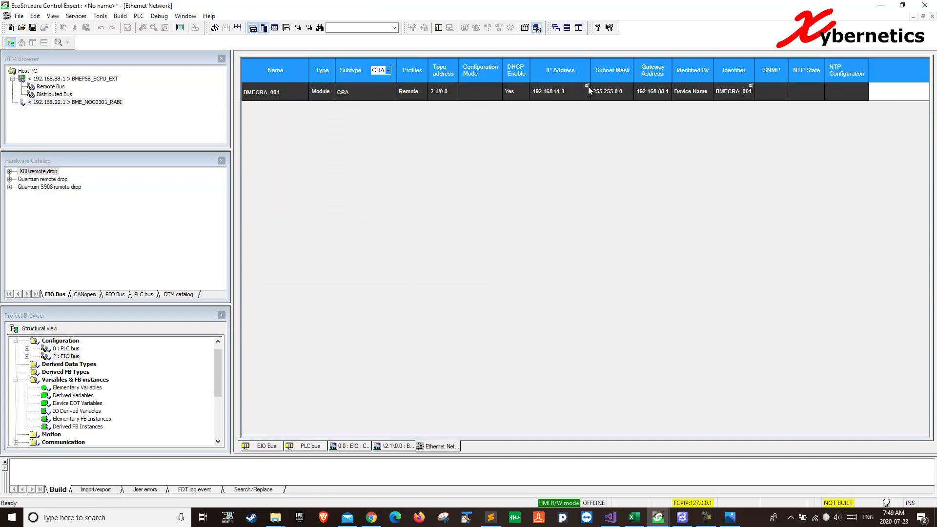
click(585, 91)
key(BackSpace)
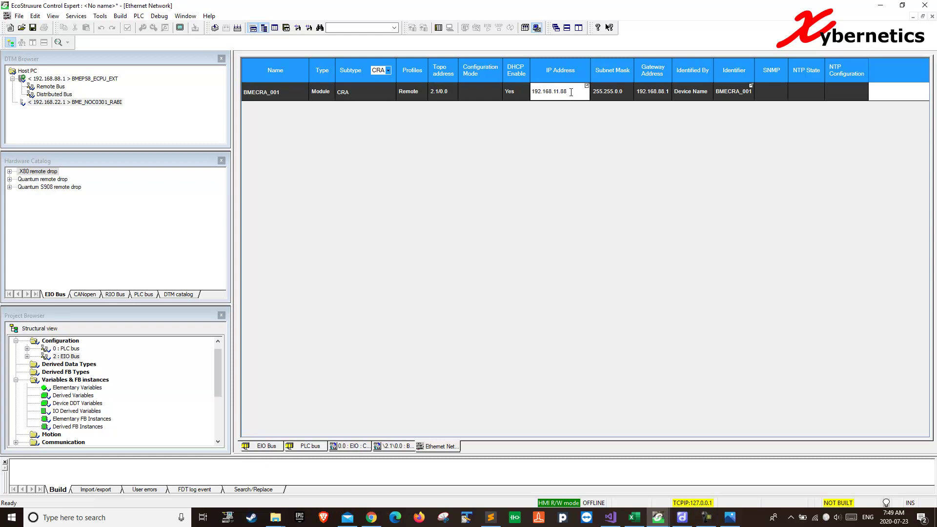
key(Return)
click(932, 17)
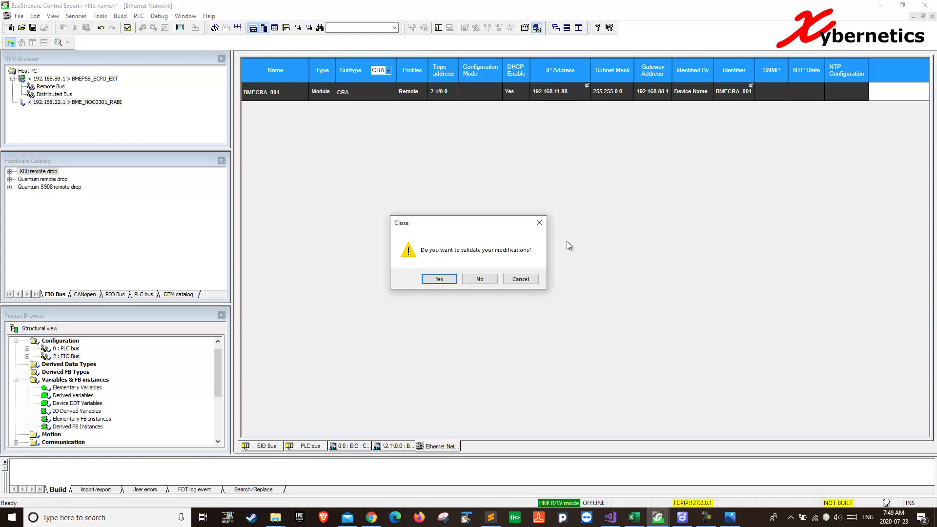
click(447, 282)
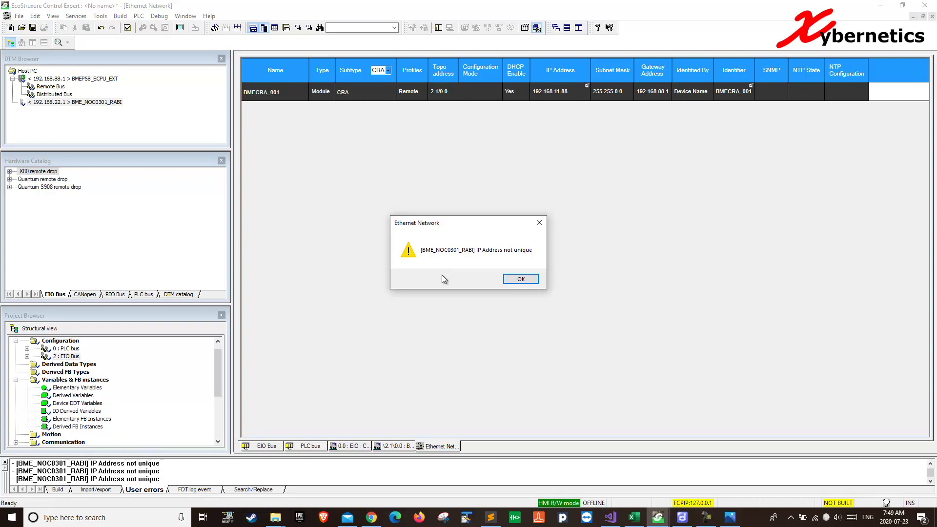
- Acknowledge the 'IP Address not unique' warning, verify the CRA shows 192.168.11.88, and show the PLC bus rack
click(521, 279)
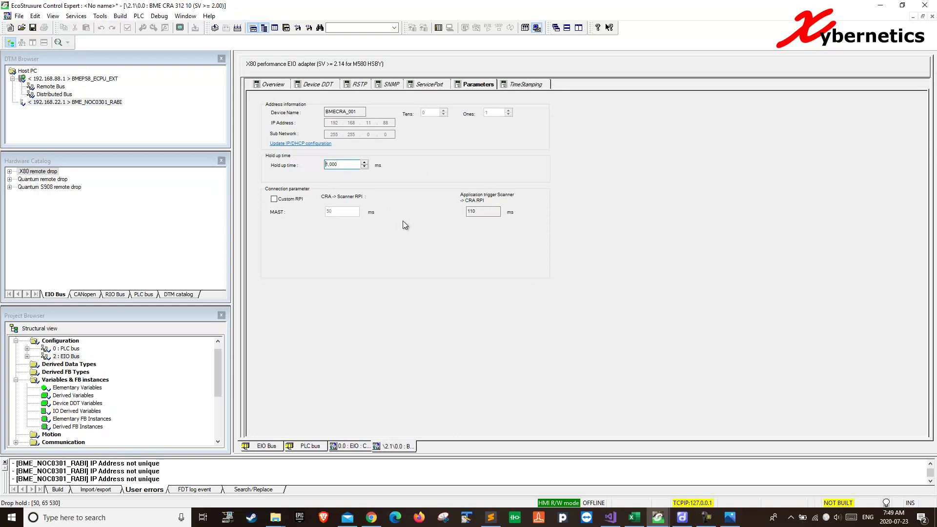
click(356, 447)
click(393, 447)
click(357, 445)
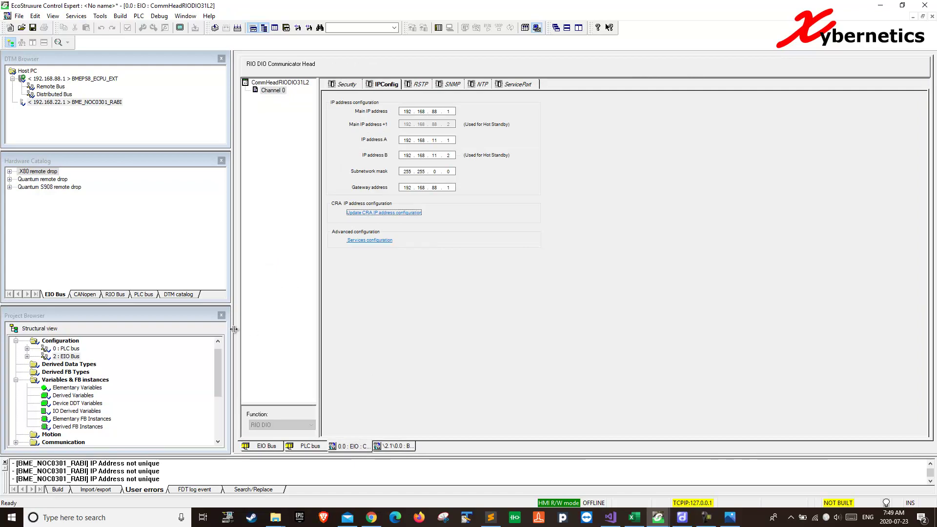
click(311, 446)
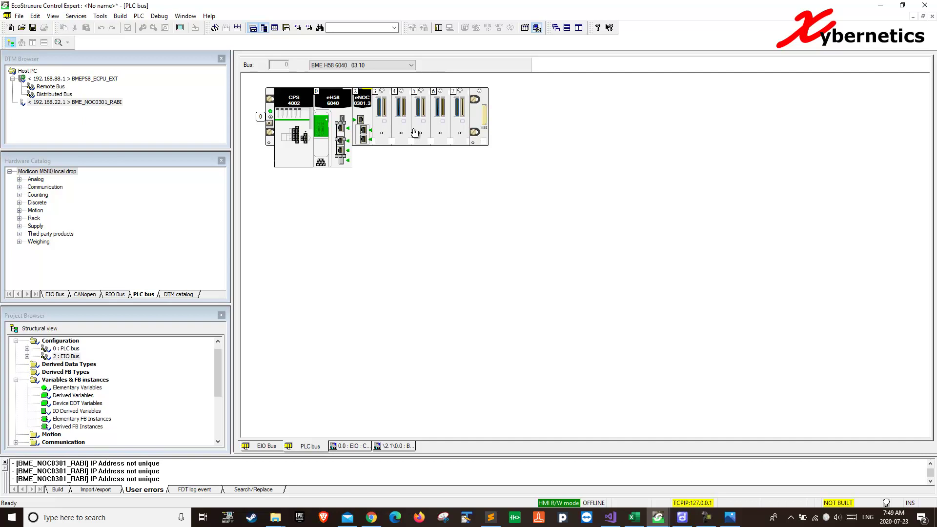